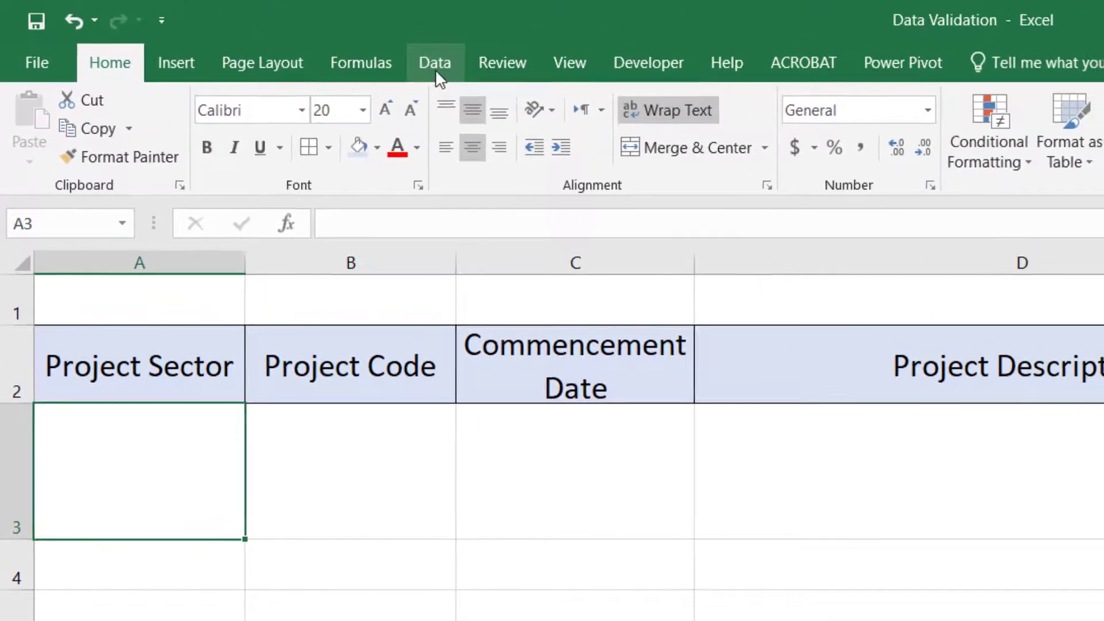
Step: Add data validation to the cell under Project Sector, allowing a list with the source "Buidlings, Infrastructure"
{"action": "left_click", "coordinate": [441, 57]}
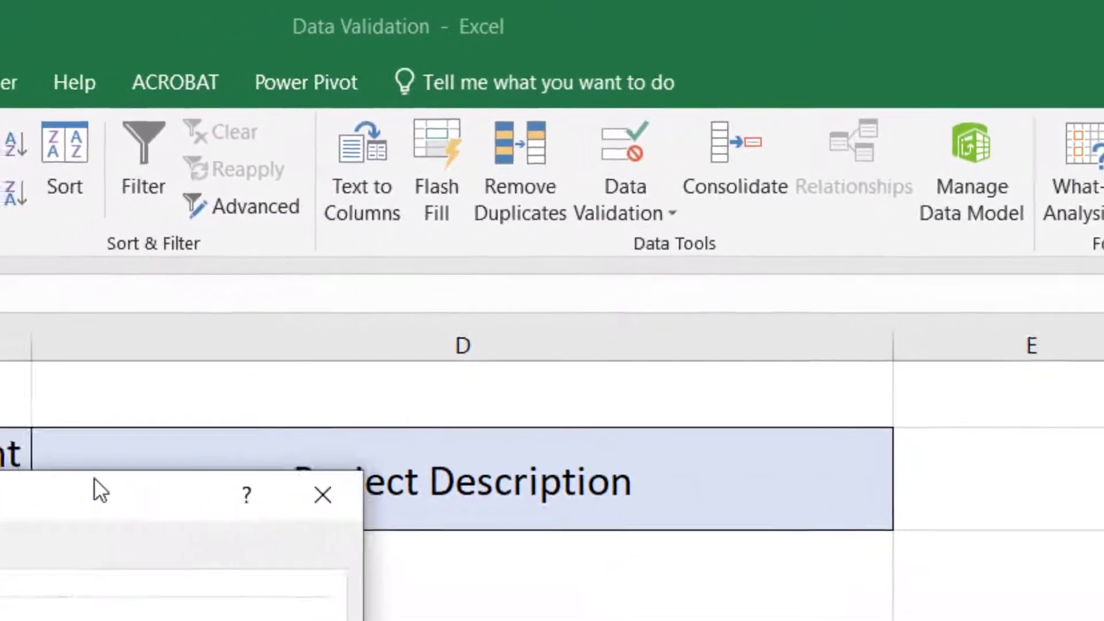
{"action": "left_click_drag", "start_coordinate": [94, 479], "coordinate": [397, 315]}
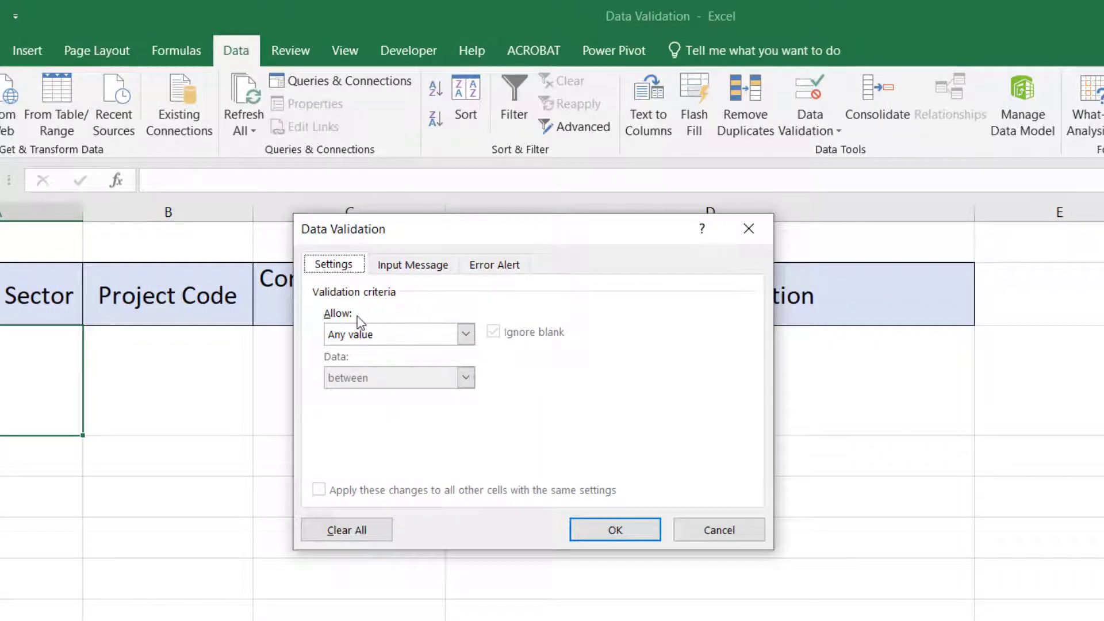
{"action": "left_click", "coordinate": [380, 336]}
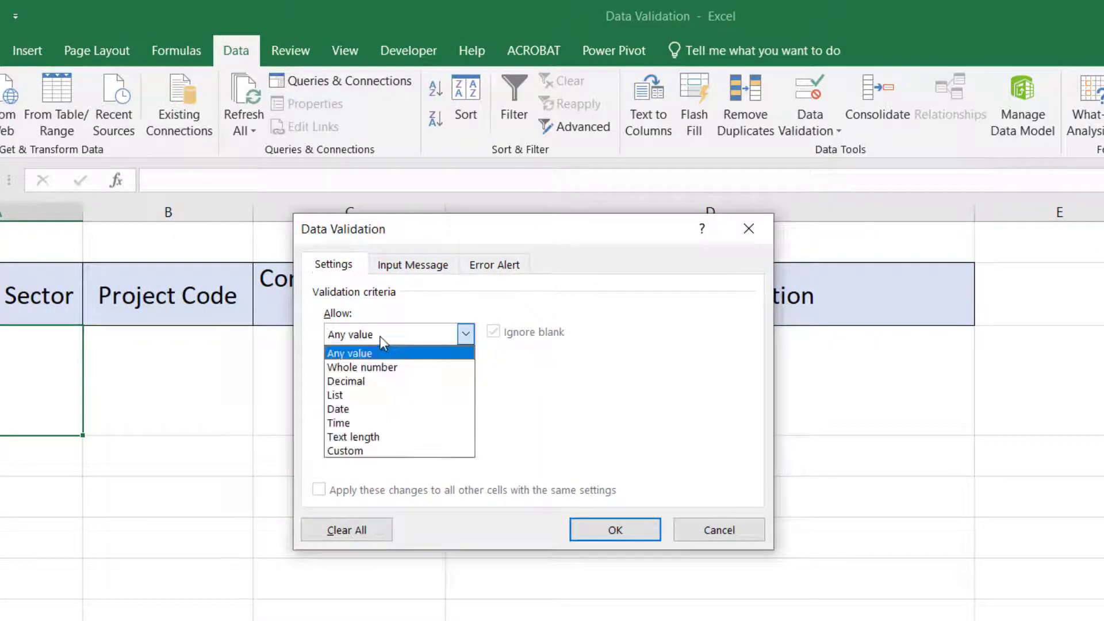
{"action": "left_click", "coordinate": [357, 395]}
{"action": "left_click", "coordinate": [350, 417]}
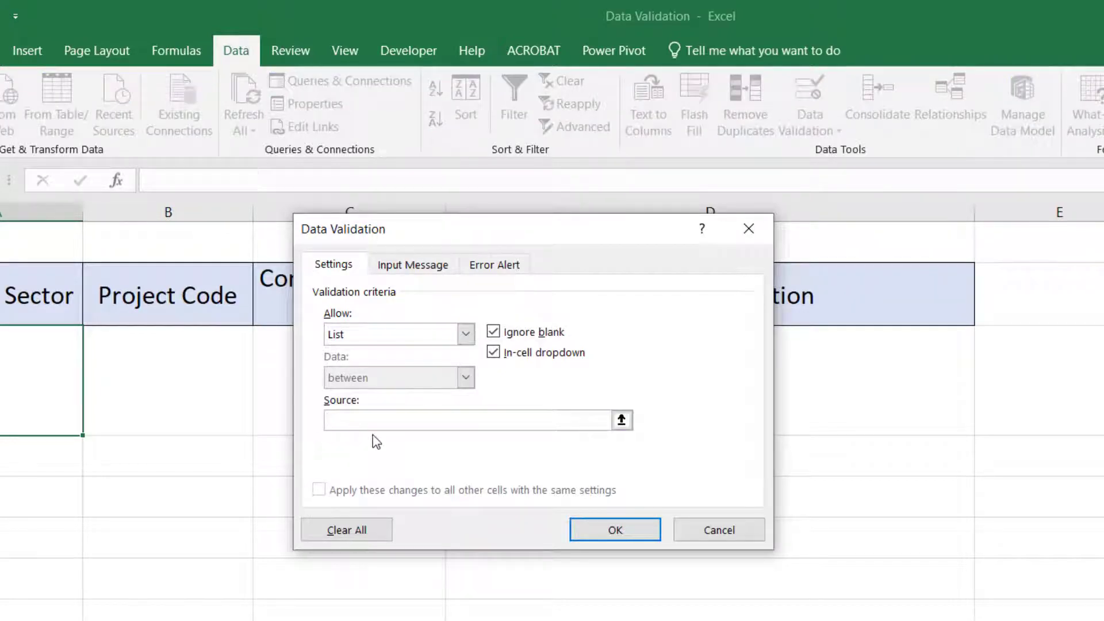
{"action": "type", "text": "Buidlings, Infrastructure"}
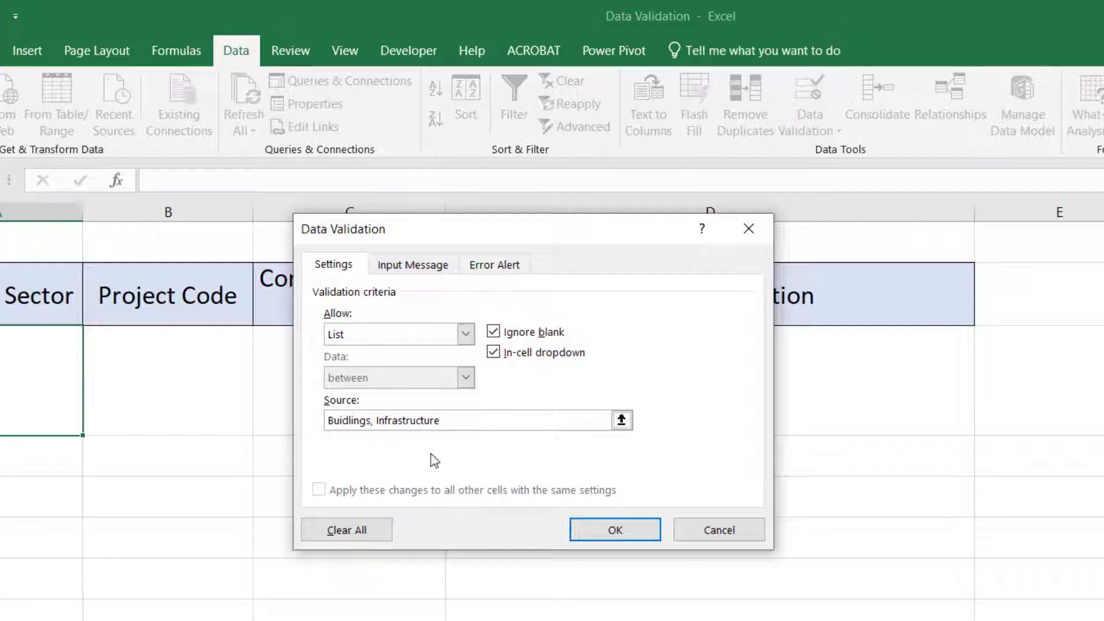
{"action": "left_click", "coordinate": [598, 529]}
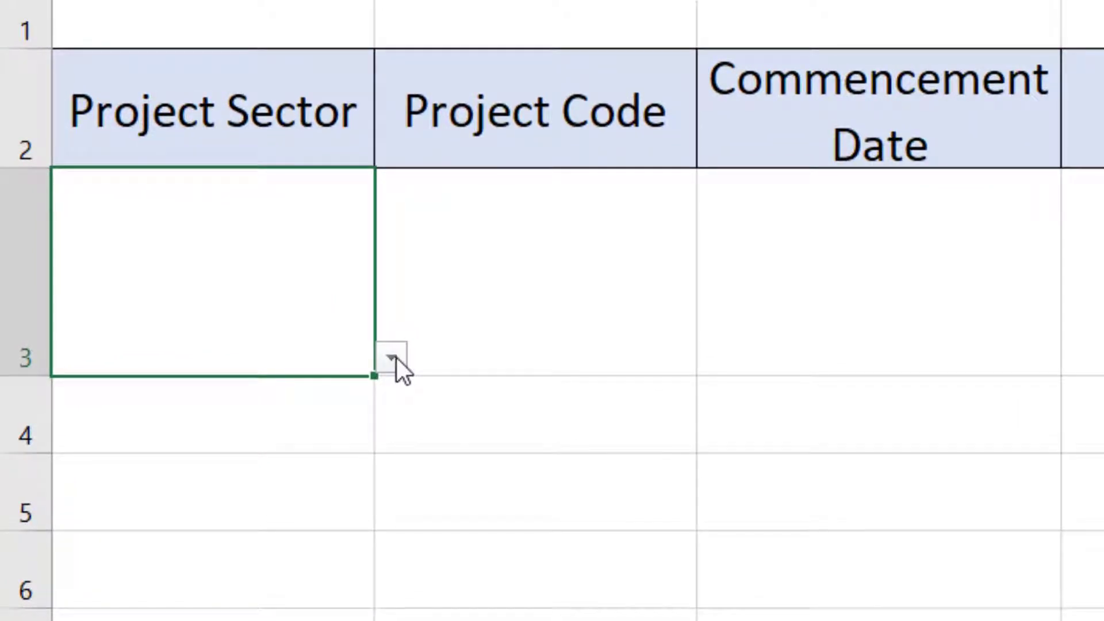
Step: Pick Buidlings from the Project Sector dropdown in cell A3, and replace it with Infrastructure from the same list
{"action": "left_click", "coordinate": [394, 358]}
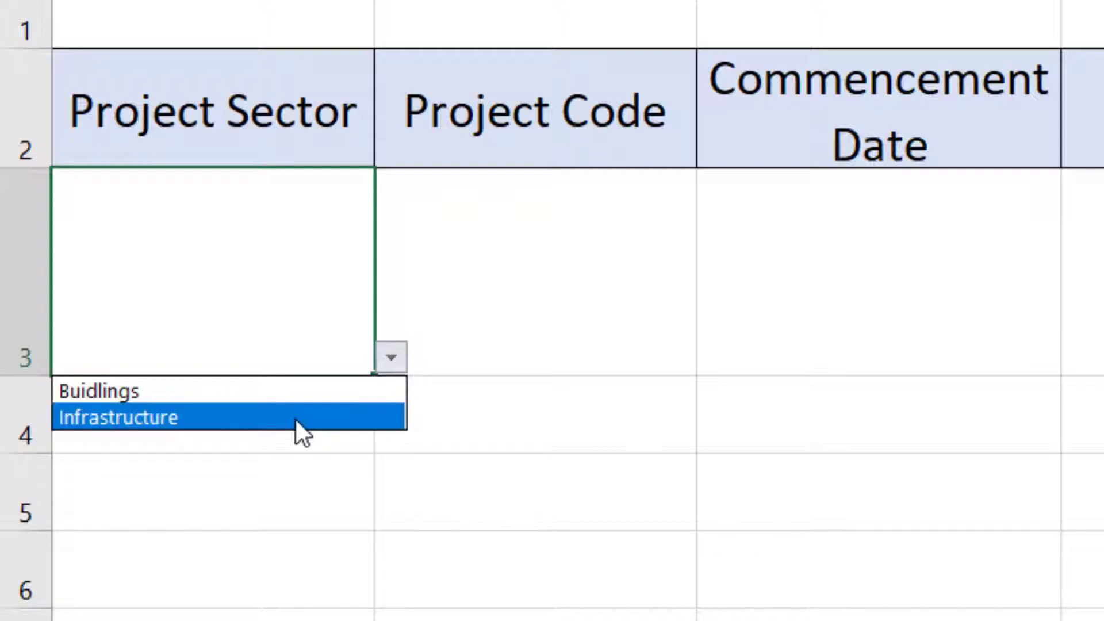
{"action": "left_click", "coordinate": [249, 391]}
{"action": "left_click", "coordinate": [395, 369]}
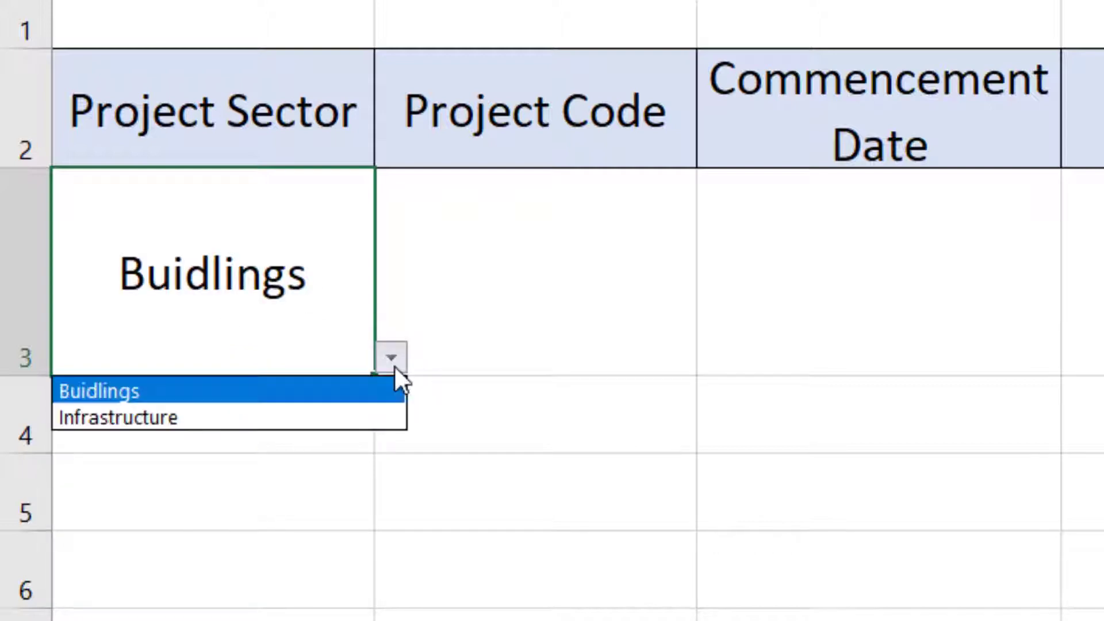
{"action": "left_click", "coordinate": [291, 420]}
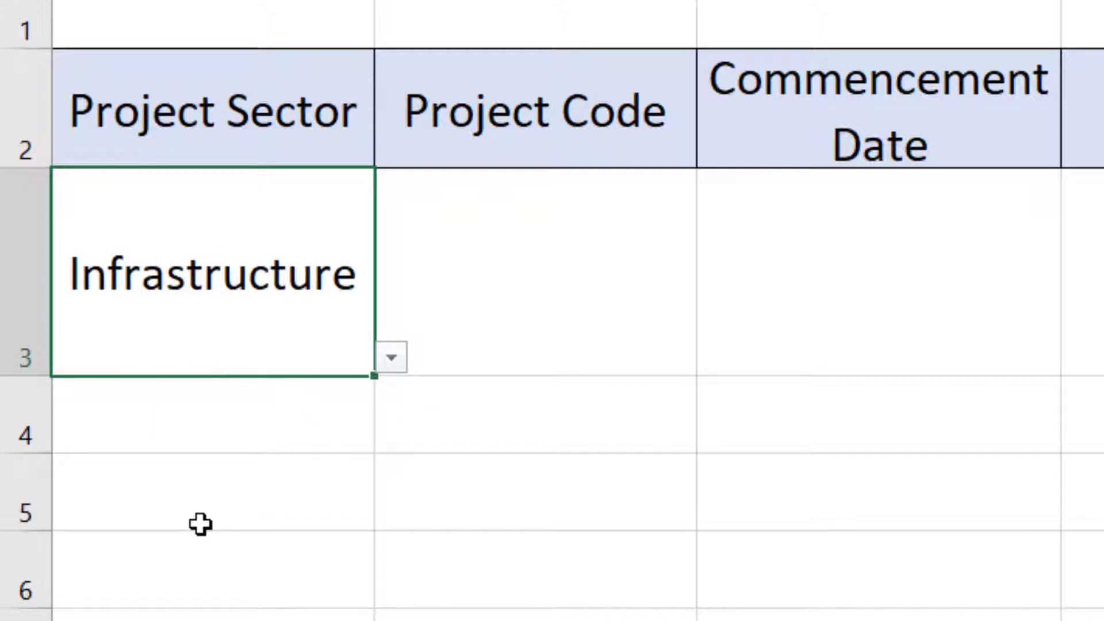
Step: Try to enter the unlisted value "Water Sector" in cell A3, and discard the entry
{"action": "type", "text": "Water Sec"}
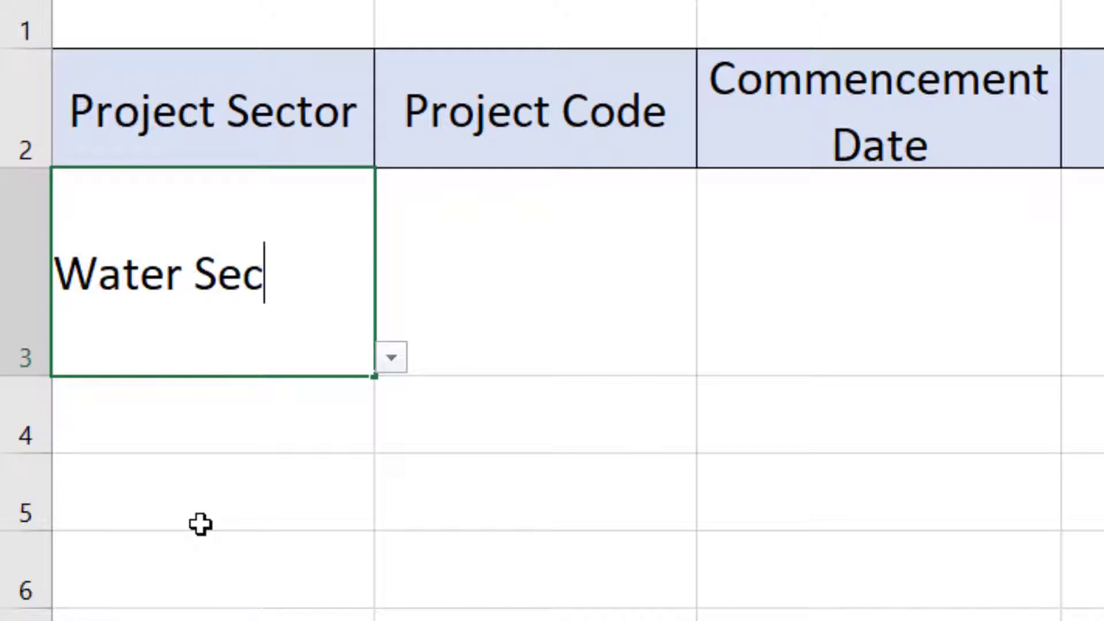
{"action": "type", "text": "tor"}
{"action": "key", "text": "Return"}
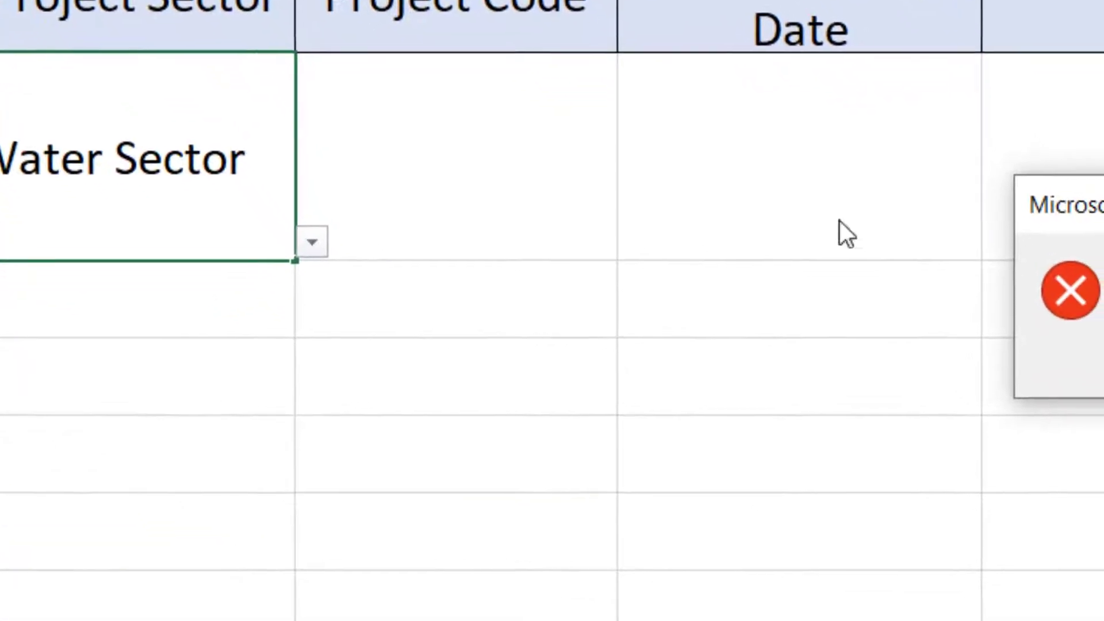
{"action": "left_click_drag", "start_coordinate": [1058, 207], "coordinate": [314, 355]}
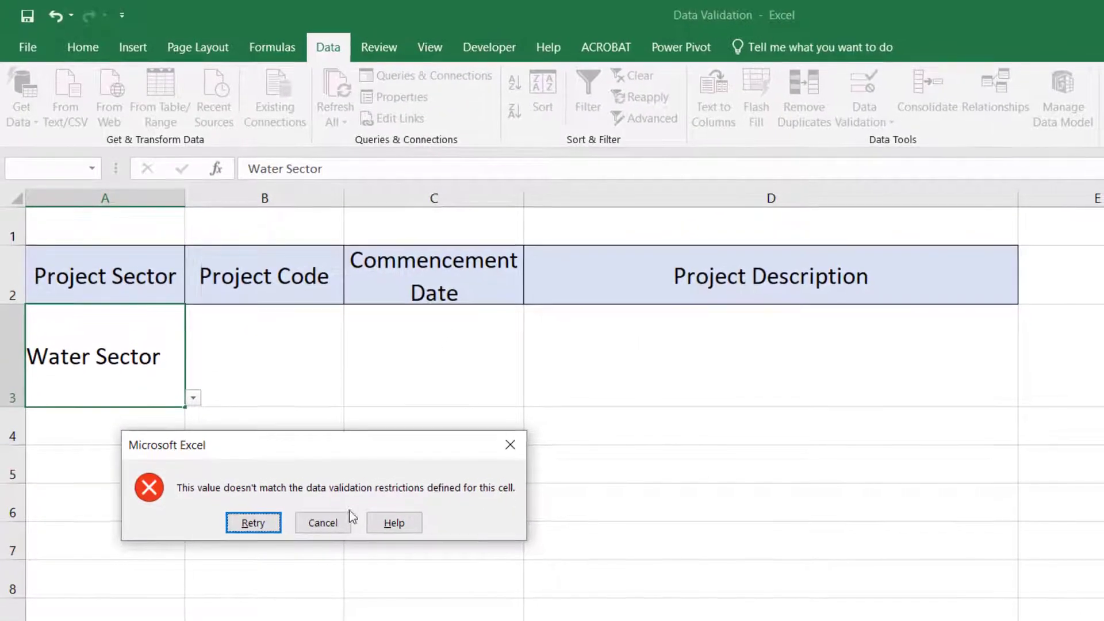
{"action": "left_click", "coordinate": [374, 497]}
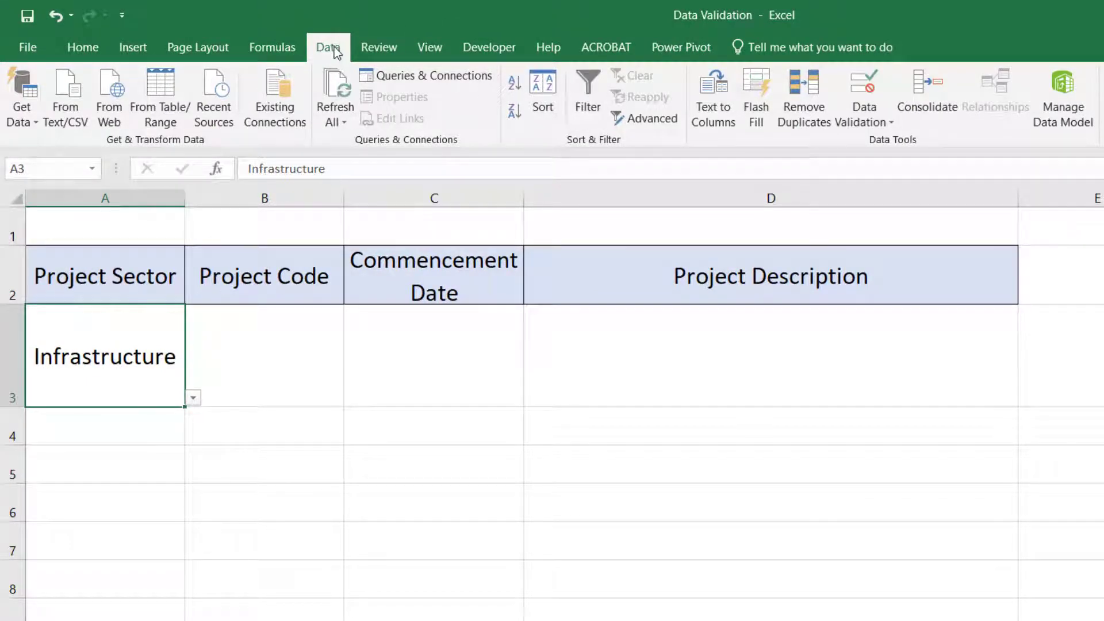
Step: Add the error message "Please select from the list only" to the error alert of cell A3's data validation
{"action": "left_click", "coordinate": [865, 89]}
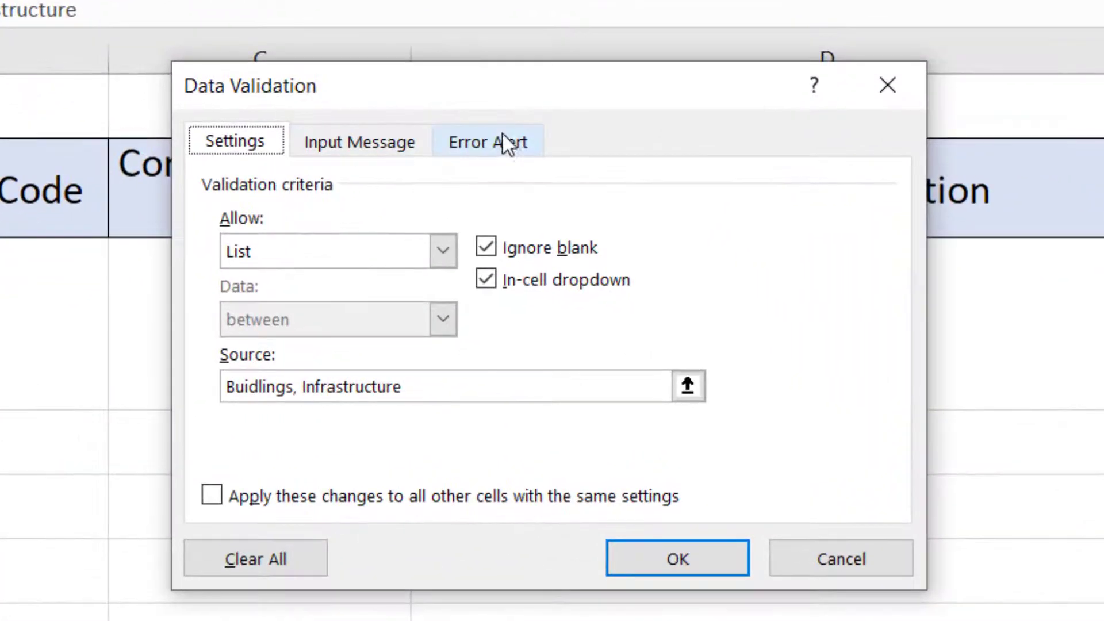
{"action": "left_click", "coordinate": [576, 247]}
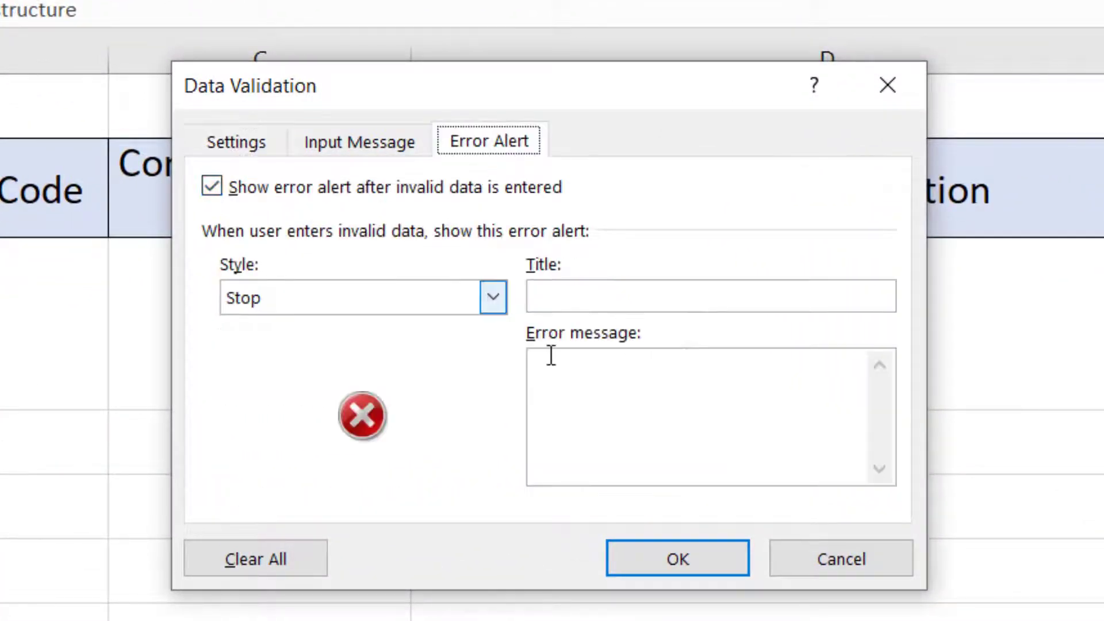
{"action": "left_click", "coordinate": [565, 388]}
{"action": "left_click", "coordinate": [569, 297]}
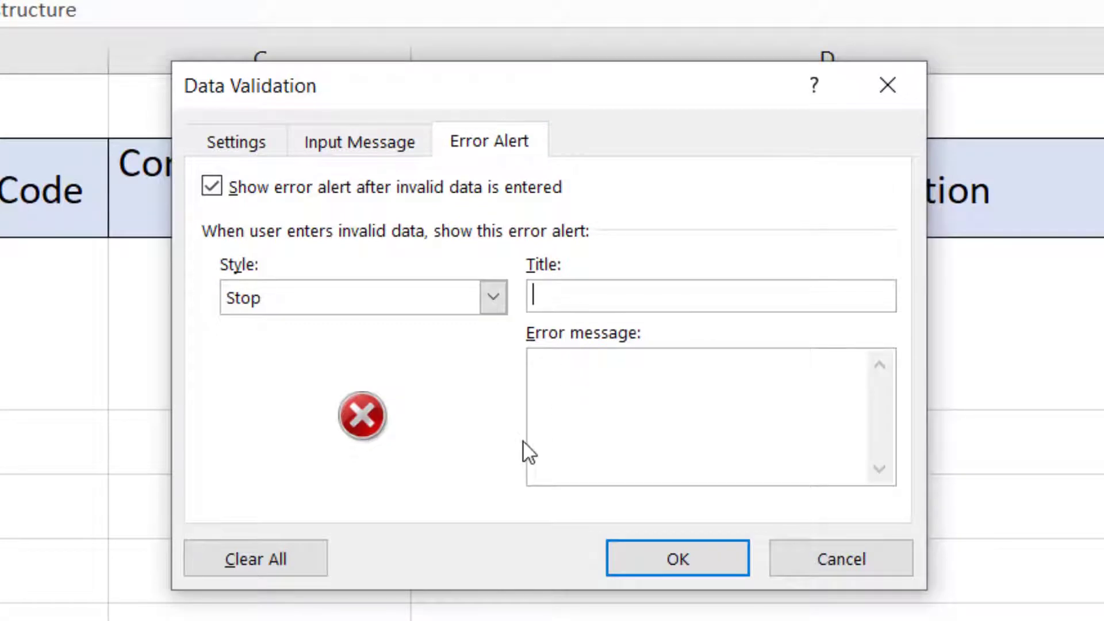
{"action": "left_click", "coordinate": [592, 439]}
{"action": "type", "text": "Please select from "}
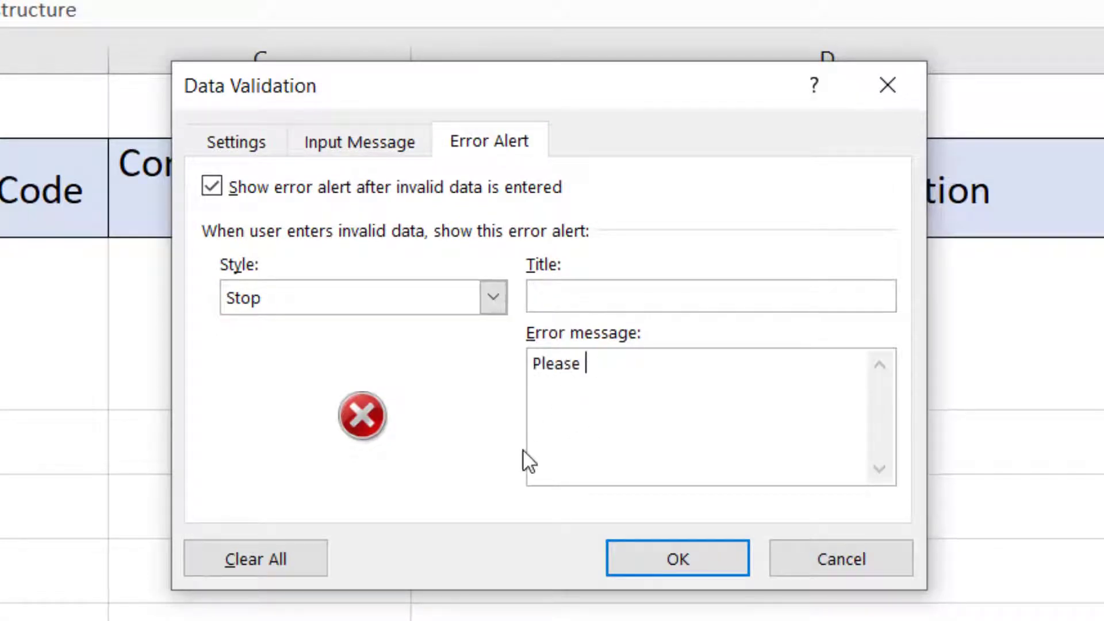
{"action": "type", "text": "the list on"}
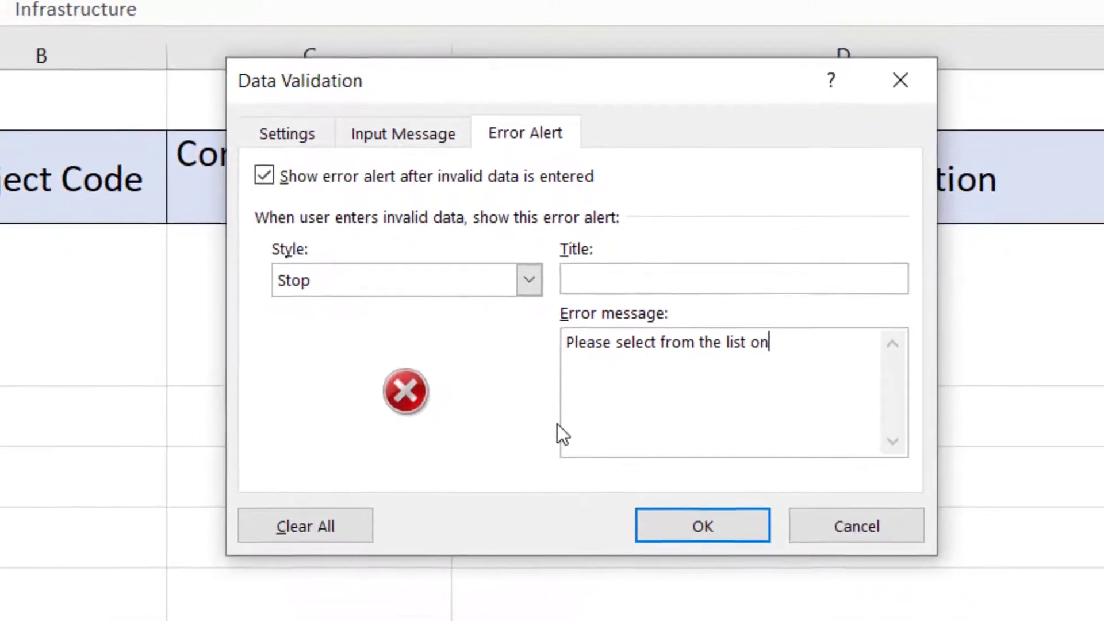
{"action": "type", "text": "ly"}
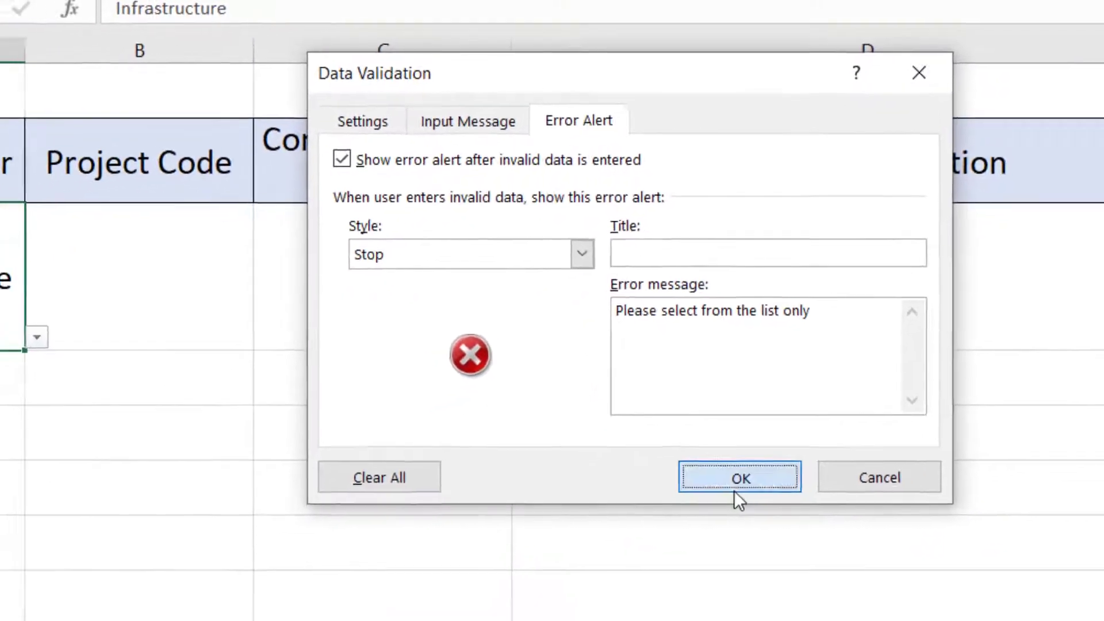
{"action": "left_click", "coordinate": [703, 526]}
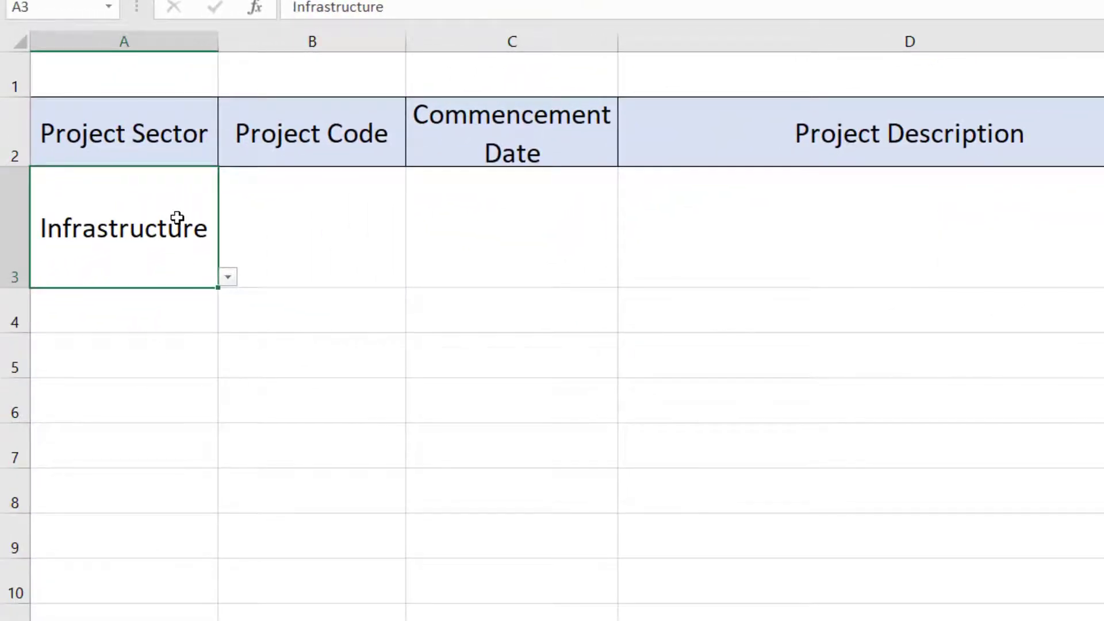
Step: Test the custom error alert by entering "Water sector" in cell A3, and cancel the entry
{"action": "type", "text": "Water se"}
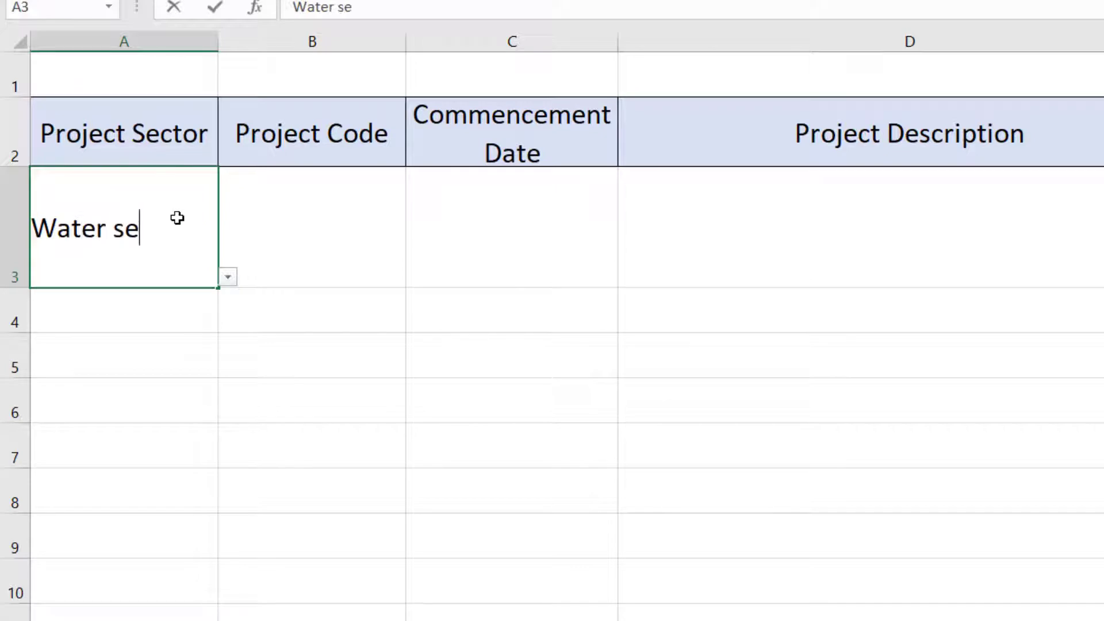
{"action": "type", "text": "ctor"}
{"action": "key", "text": "Return"}
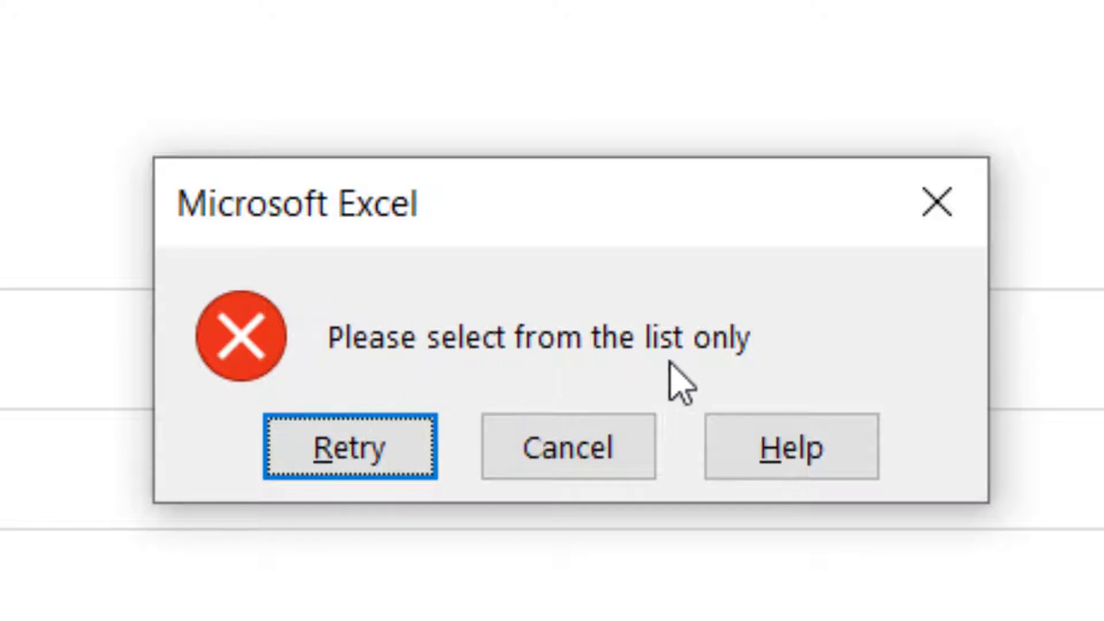
{"action": "left_click", "coordinate": [557, 450]}
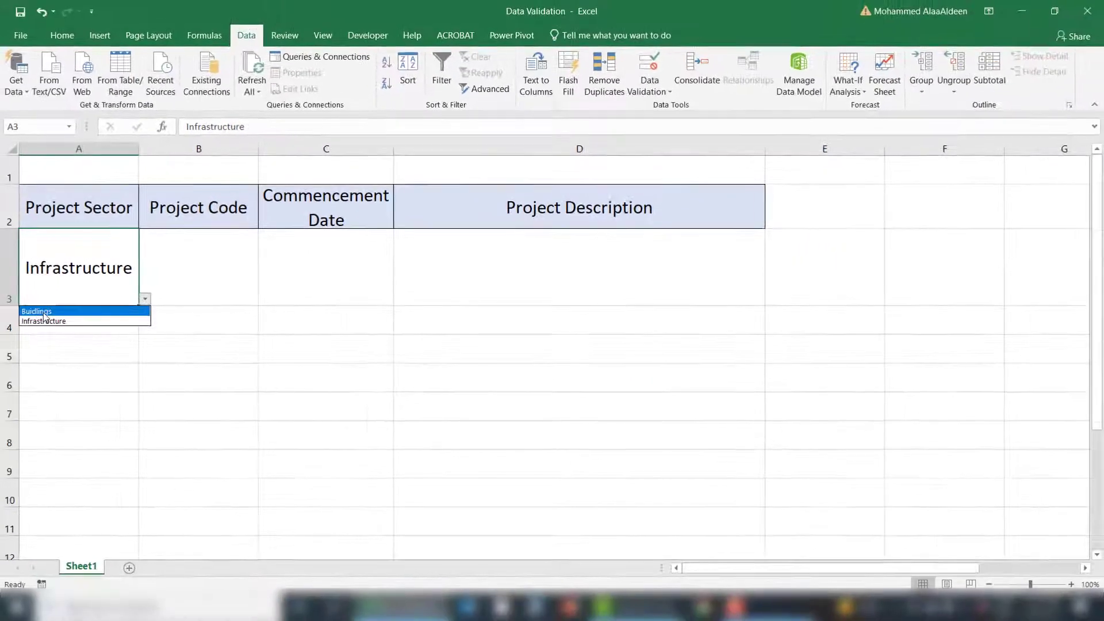
Step: Switch the Project Sector value in cell A3 to Buidlings and back to Infrastructure using its dropdown list
{"action": "left_click", "coordinate": [46, 309]}
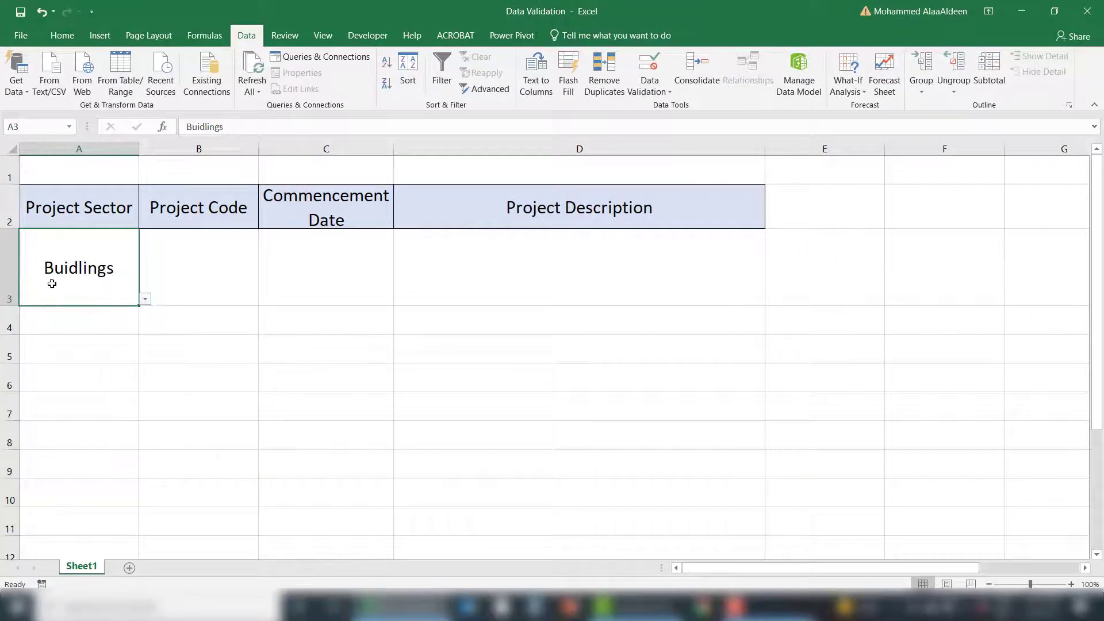
{"action": "left_click", "coordinate": [145, 299]}
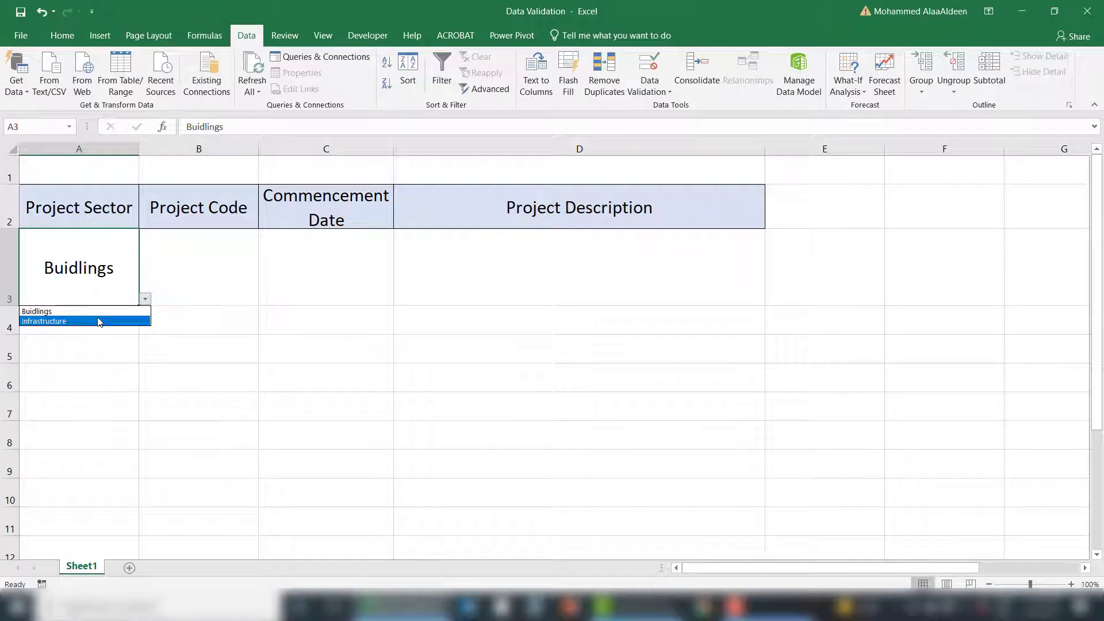
{"action": "left_click", "coordinate": [98, 321]}
Step: Add data validation to cell B3 under Project Code, allowing only whole numbers between 1000 and 9999
{"action": "left_click", "coordinate": [202, 274]}
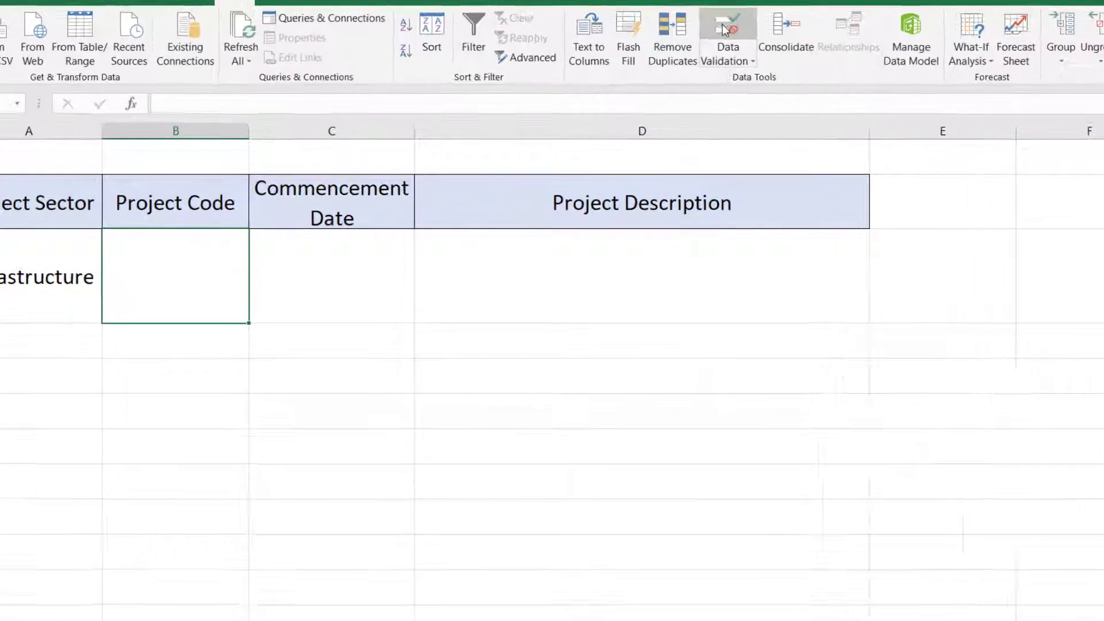
{"action": "left_click", "coordinate": [649, 72]}
{"action": "left_click", "coordinate": [327, 152]}
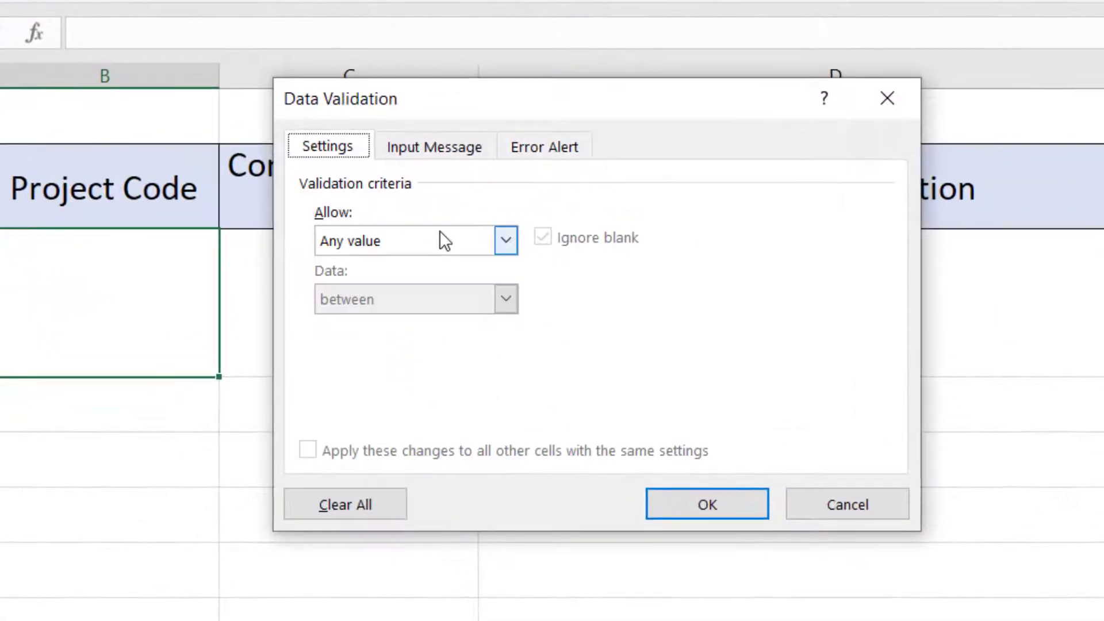
{"action": "left_click", "coordinate": [427, 238]}
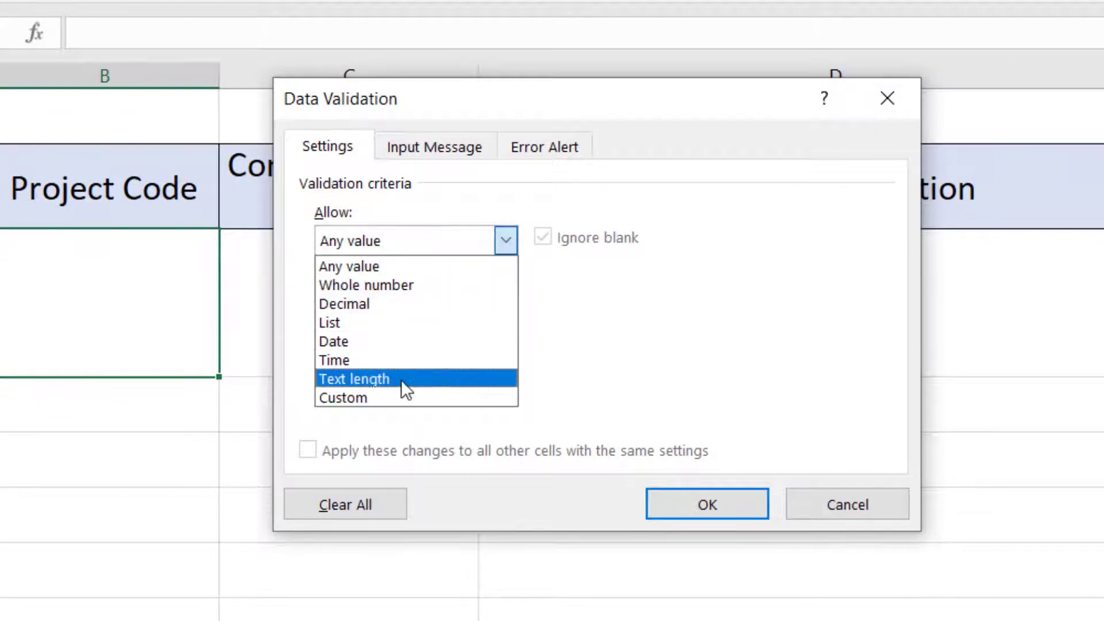
{"action": "left_click", "coordinate": [386, 286]}
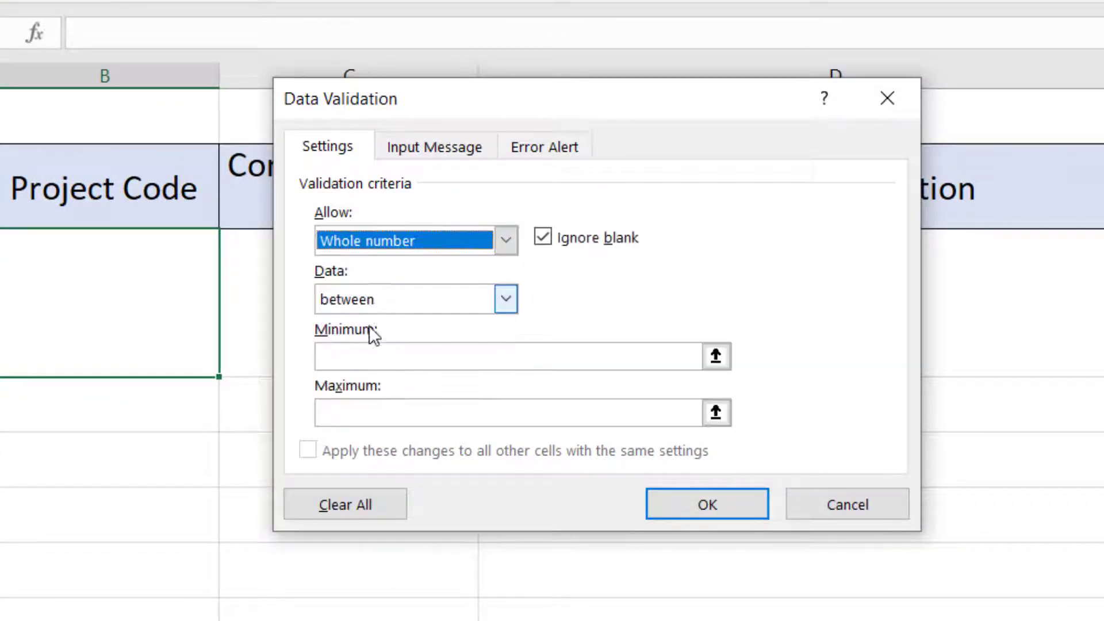
{"action": "left_click", "coordinate": [366, 362]}
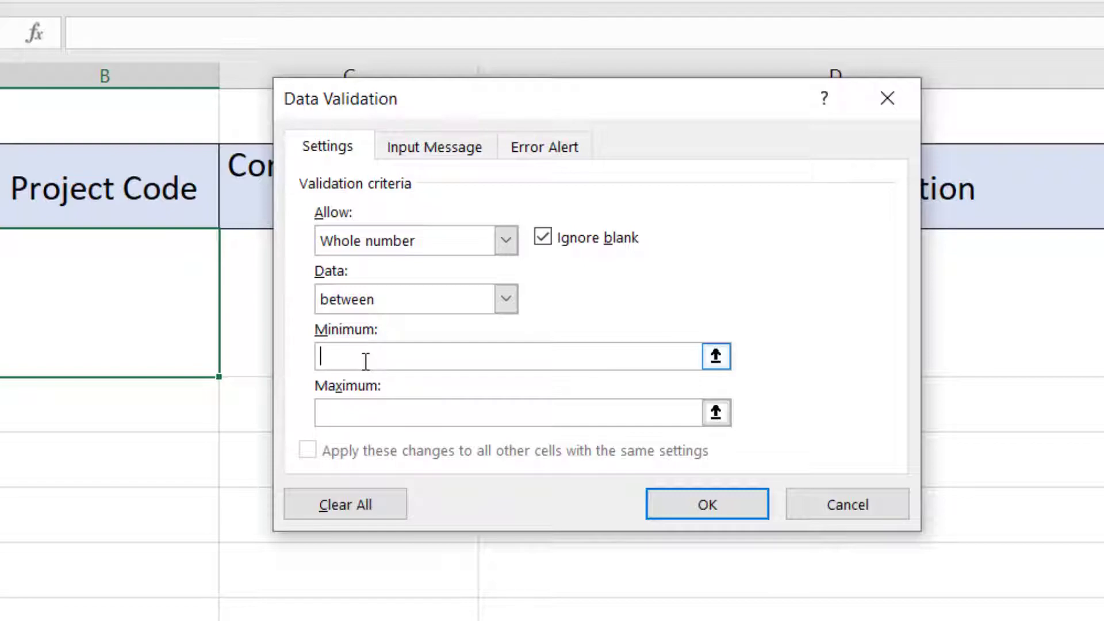
{"action": "type", "text": "1000"}
{"action": "left_click", "coordinate": [354, 406]}
{"action": "type", "text": "9999"}
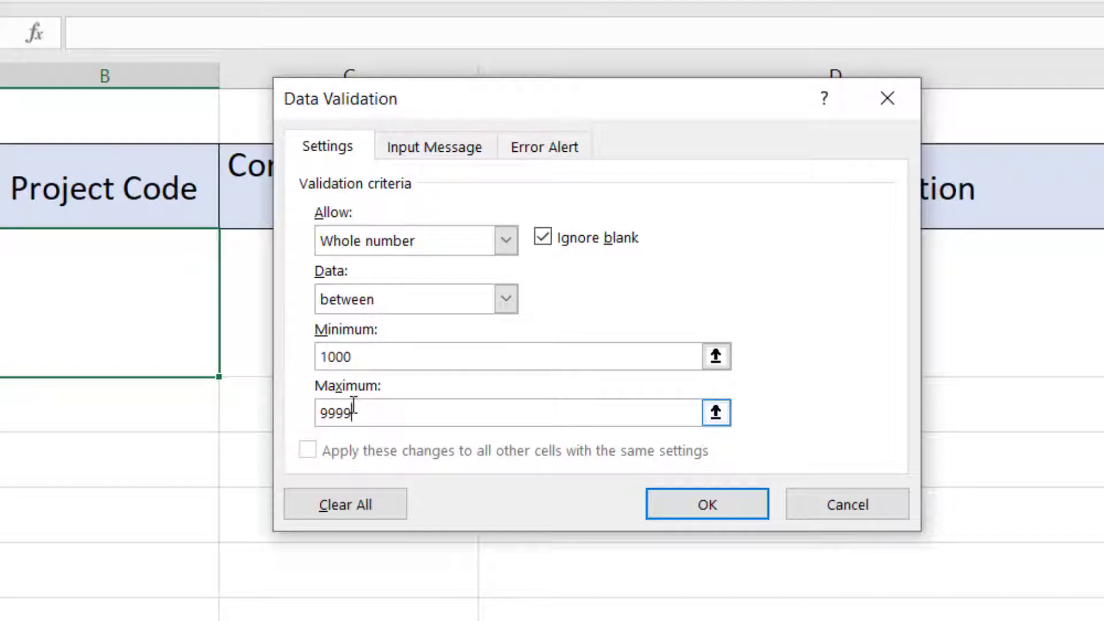
{"action": "left_click", "coordinate": [349, 357]}
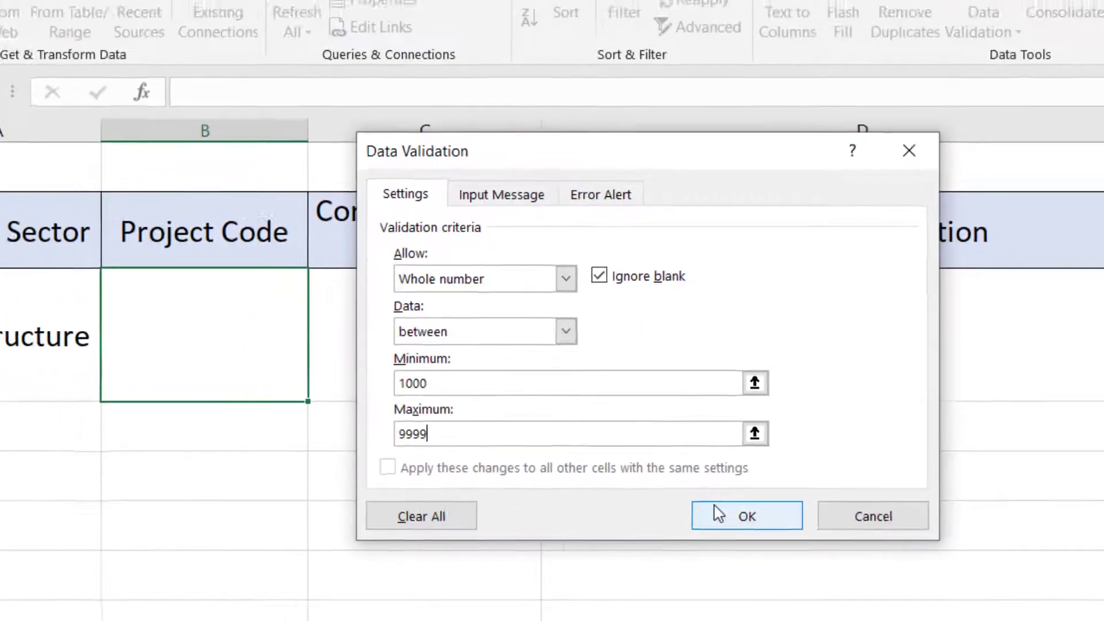
{"action": "left_click", "coordinate": [699, 503]}
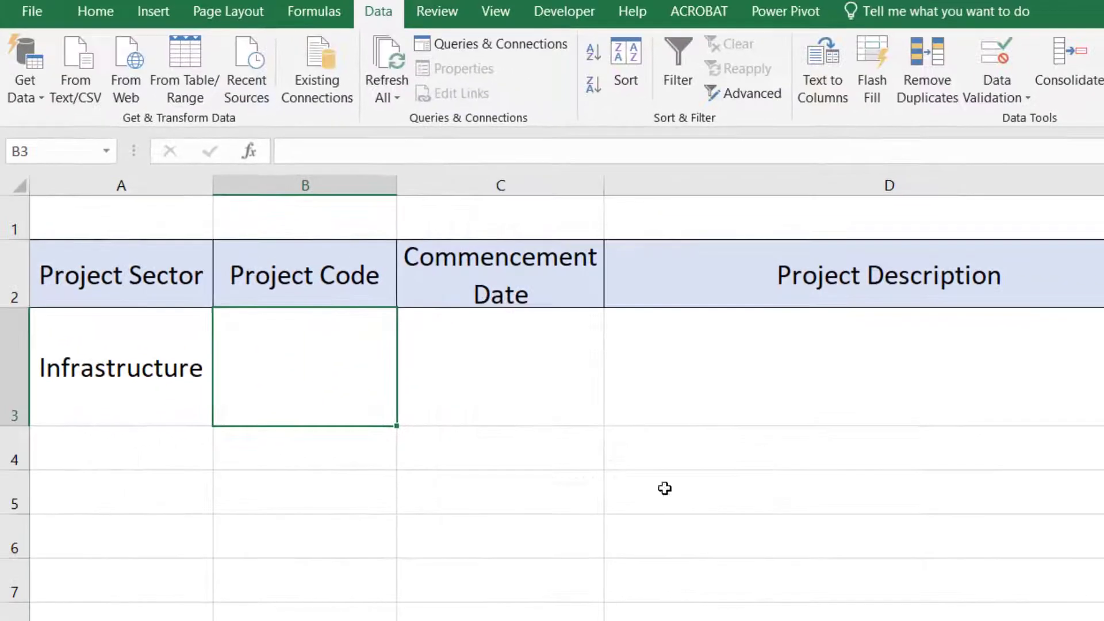
Step: Enter 1500 as the project code in cell B3
{"action": "type", "text": "1500"}
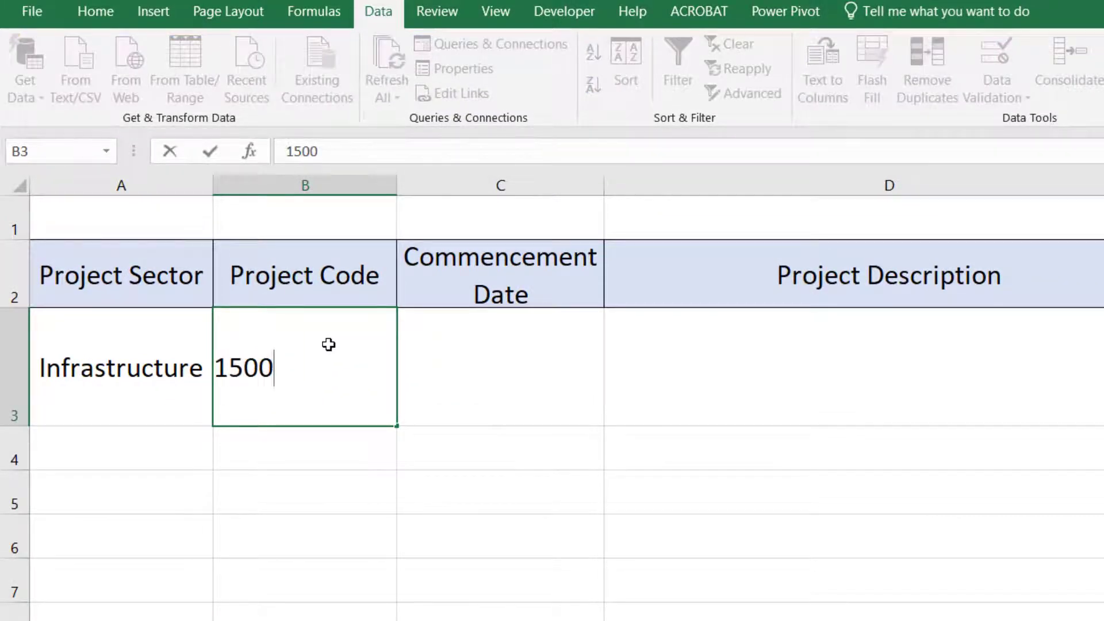
{"action": "key", "text": "Return"}
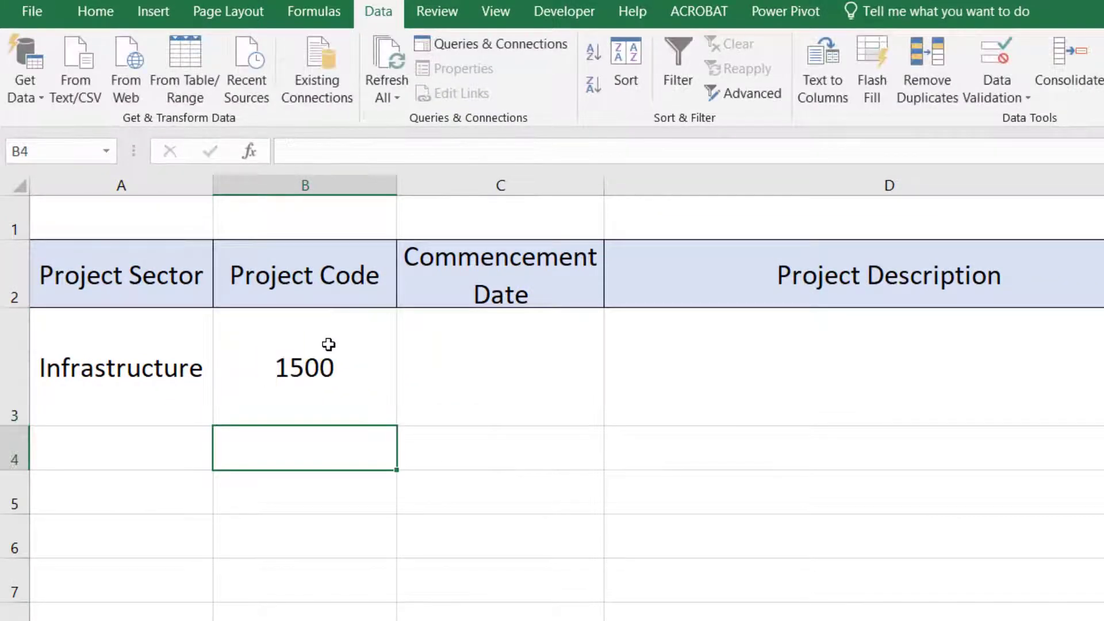
Step: Test the Project Code rule in cell B3 with 999, and retry with 1562 as the code
{"action": "left_click", "coordinate": [329, 344]}
{"action": "type", "text": "999"}
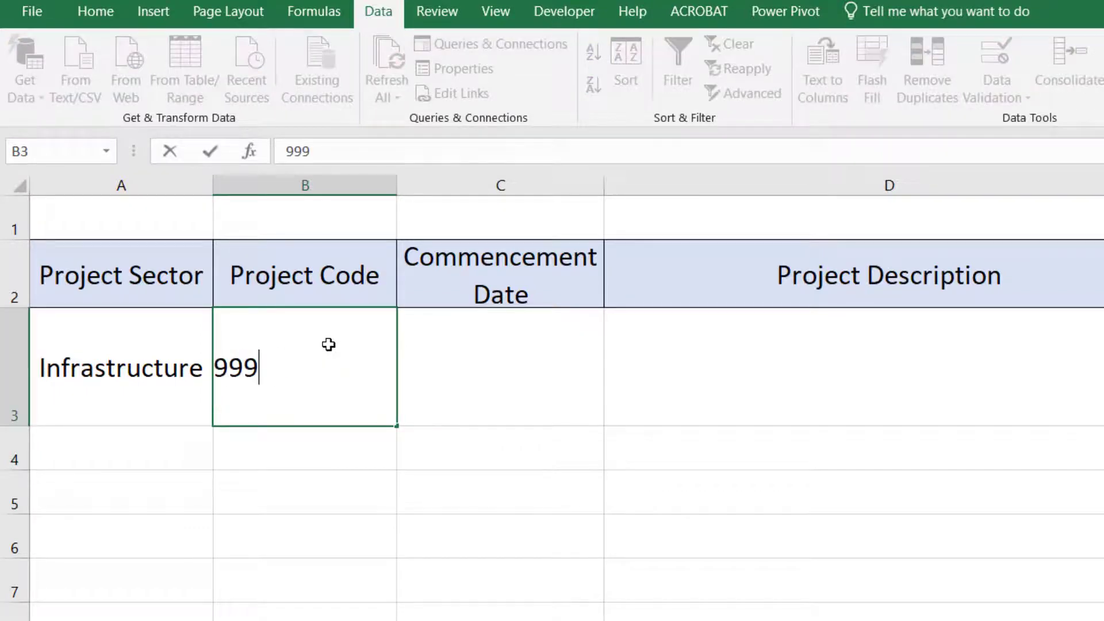
{"action": "key", "text": "Return"}
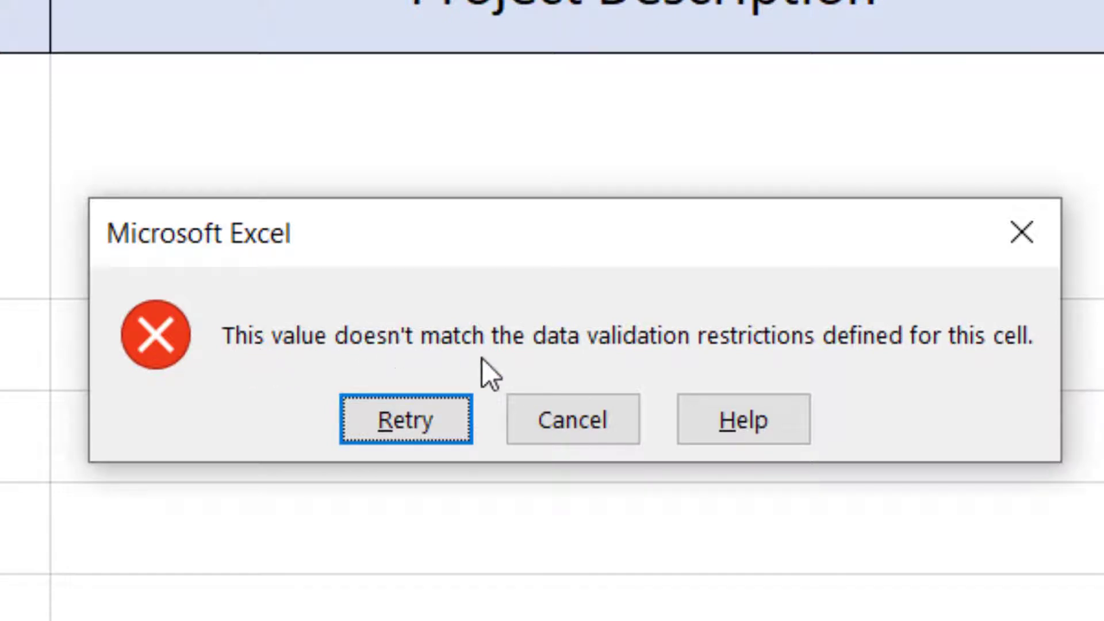
{"action": "left_click", "coordinate": [439, 424]}
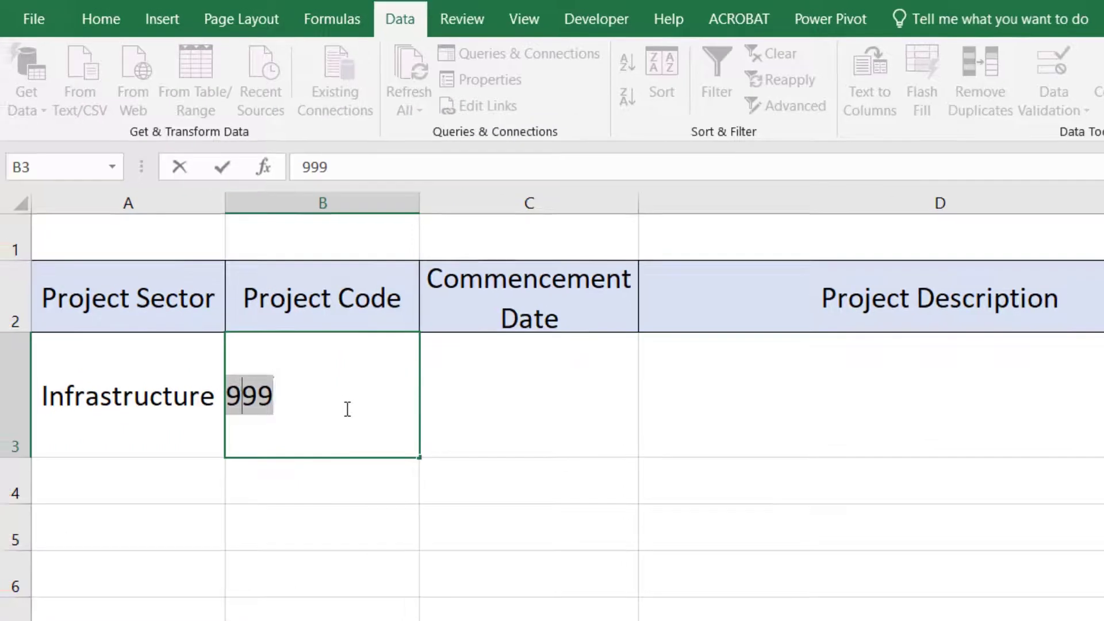
{"action": "type", "text": "1562"}
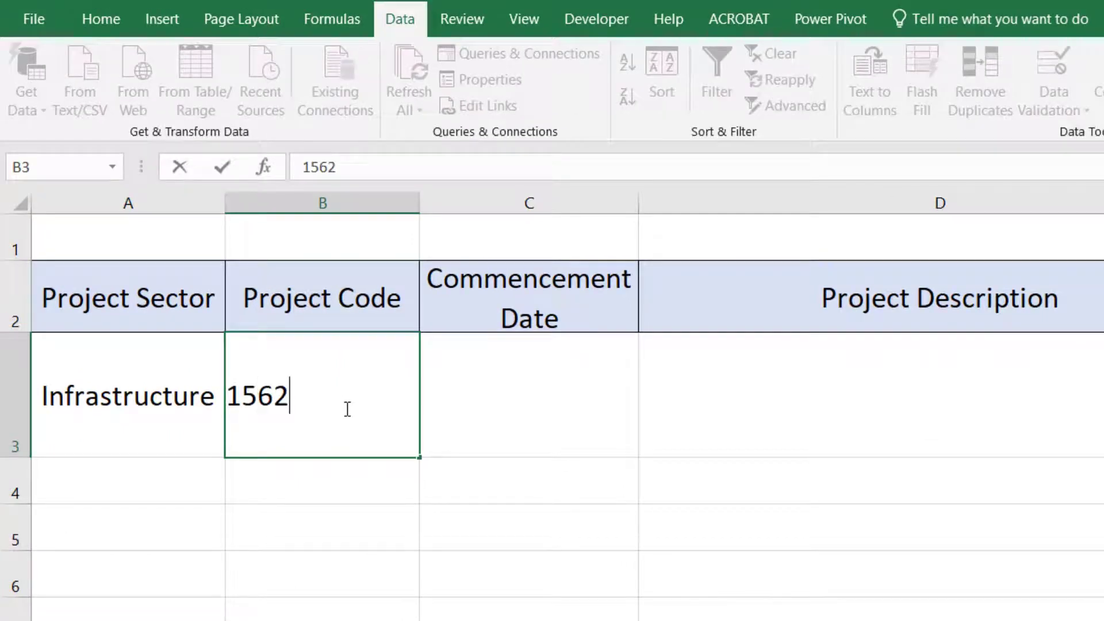
{"action": "key", "text": "Return"}
{"action": "left_click", "coordinate": [347, 411]}
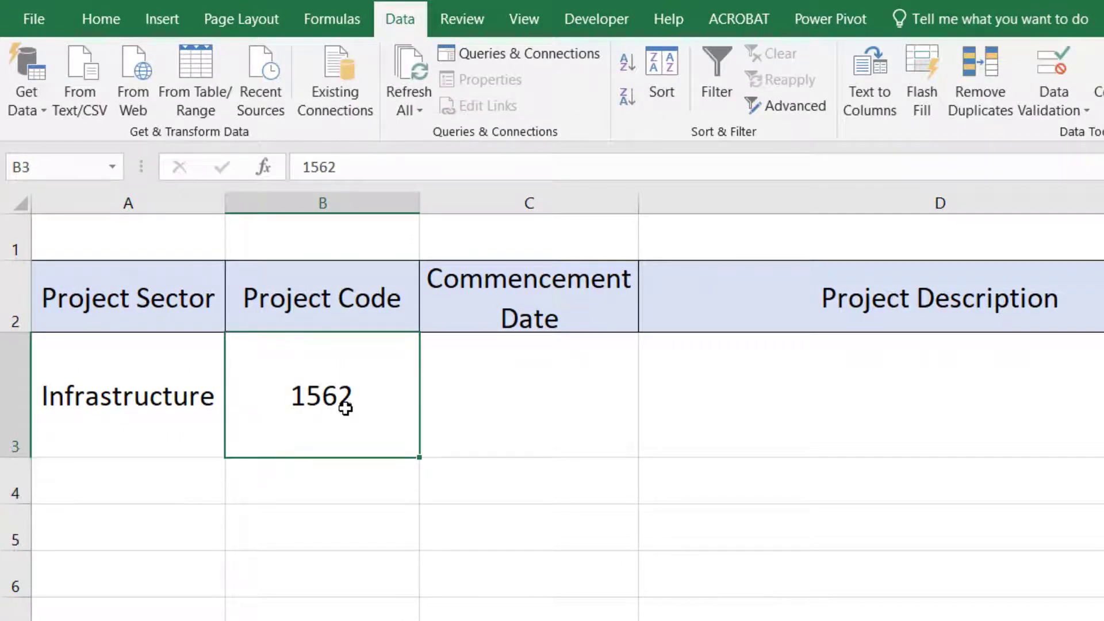
Step: Add data validation to cell C3 under Commencement Date, allowing only dates greater than =today()
{"action": "left_click", "coordinate": [533, 431]}
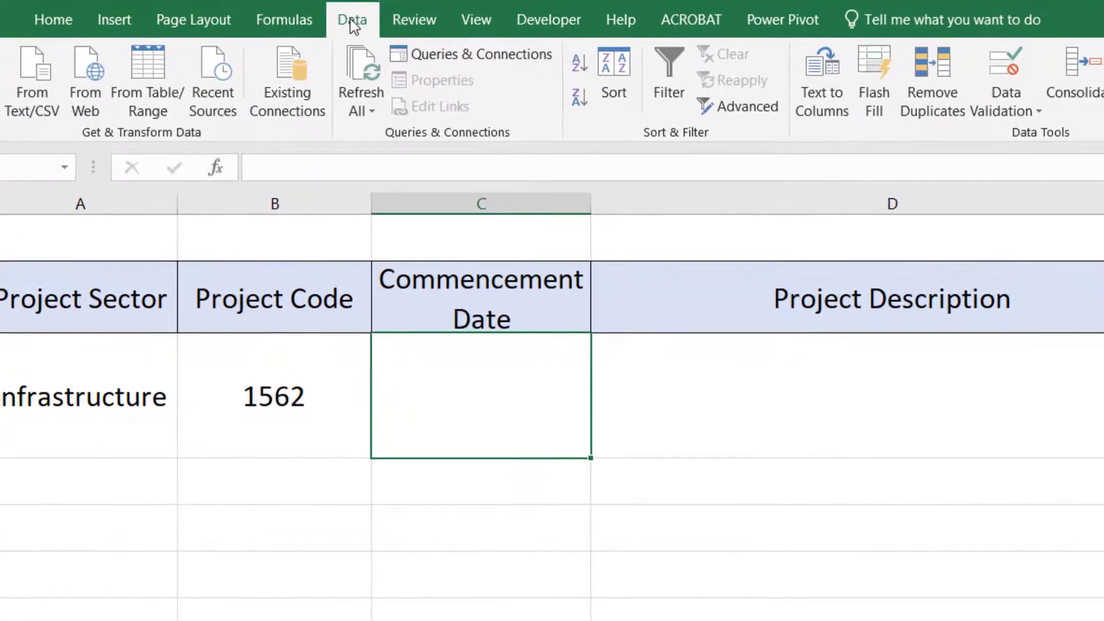
{"action": "left_click", "coordinate": [978, 75]}
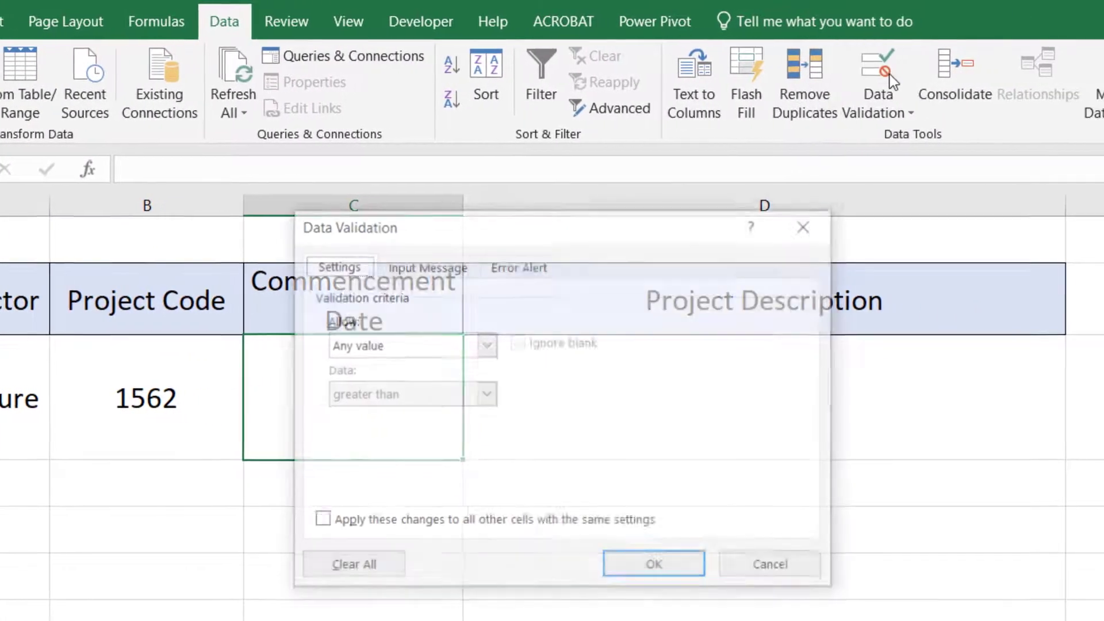
{"action": "left_click", "coordinate": [454, 344]}
{"action": "left_click", "coordinate": [354, 426]}
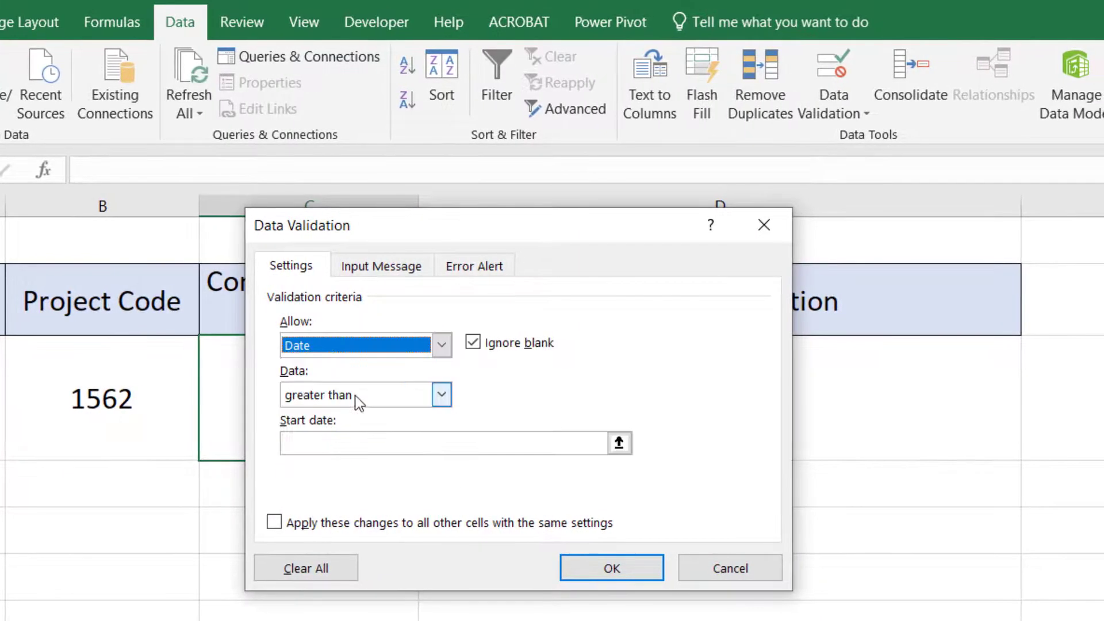
{"action": "left_click", "coordinate": [330, 442]}
{"action": "type", "text": "=to"}
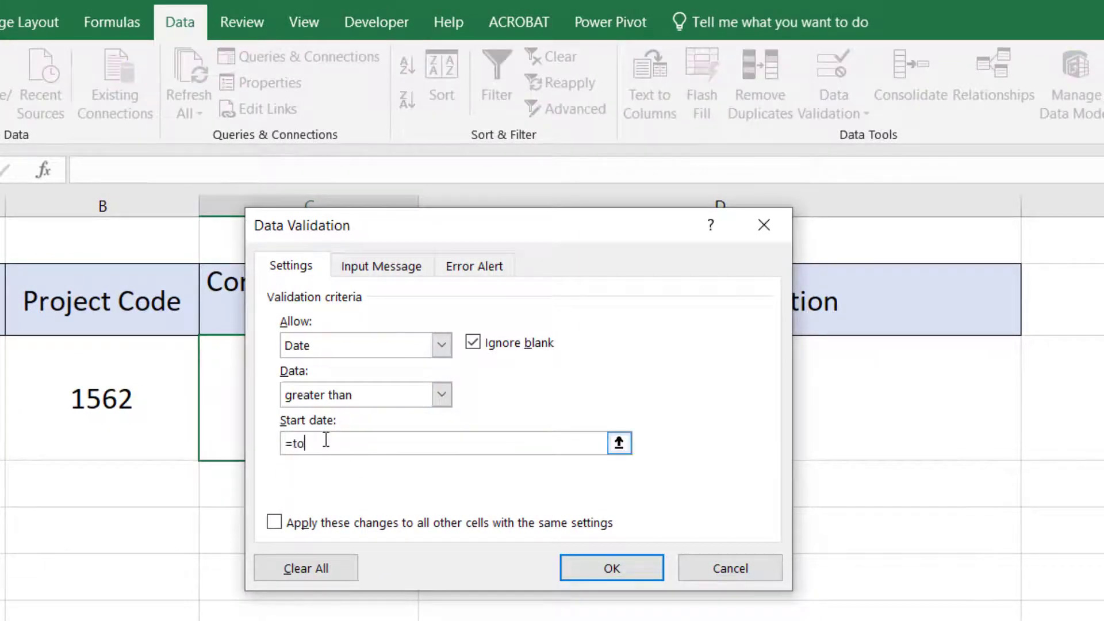
{"action": "type", "text": "day()"}
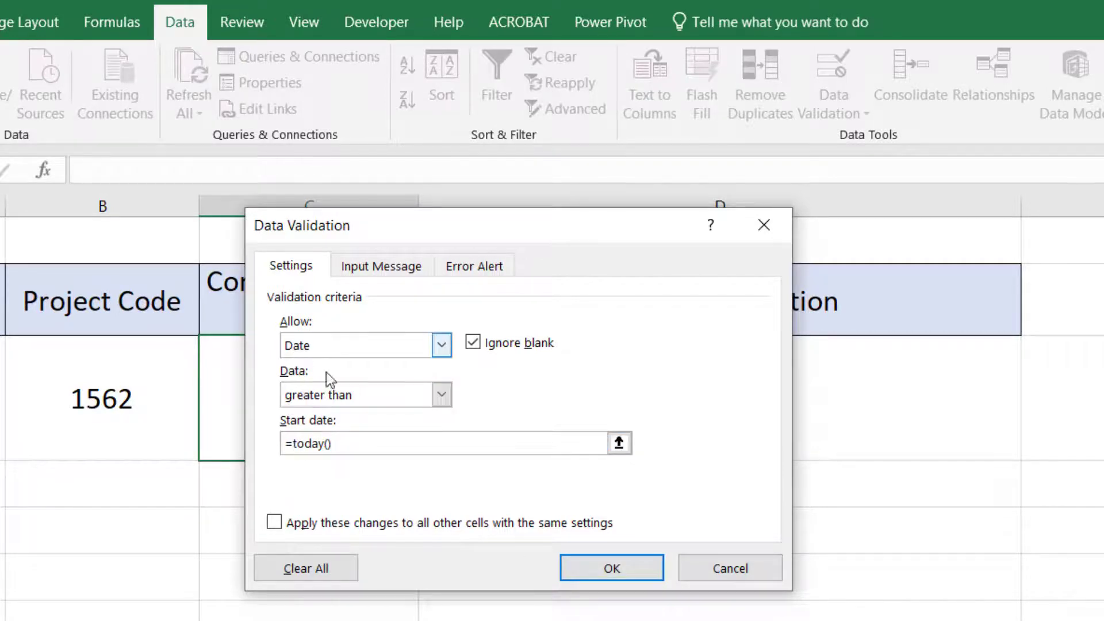
{"action": "left_click", "coordinate": [637, 571]}
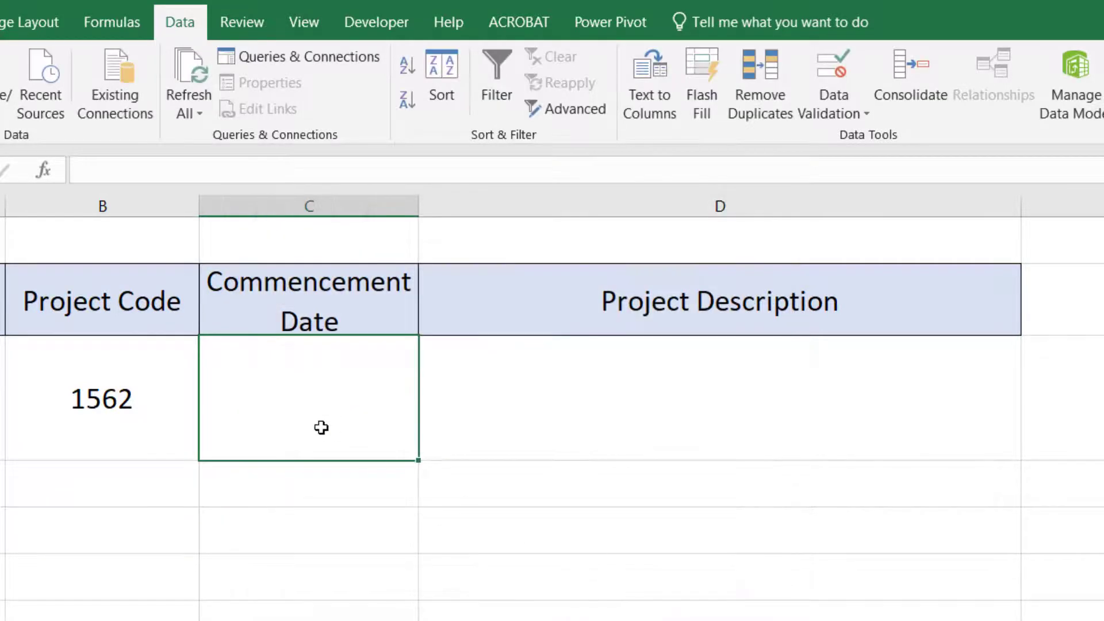
Step: Test the date rule by entering 15/10/2020 in cell C3, and cancel the entry
{"action": "type", "text": "15"}
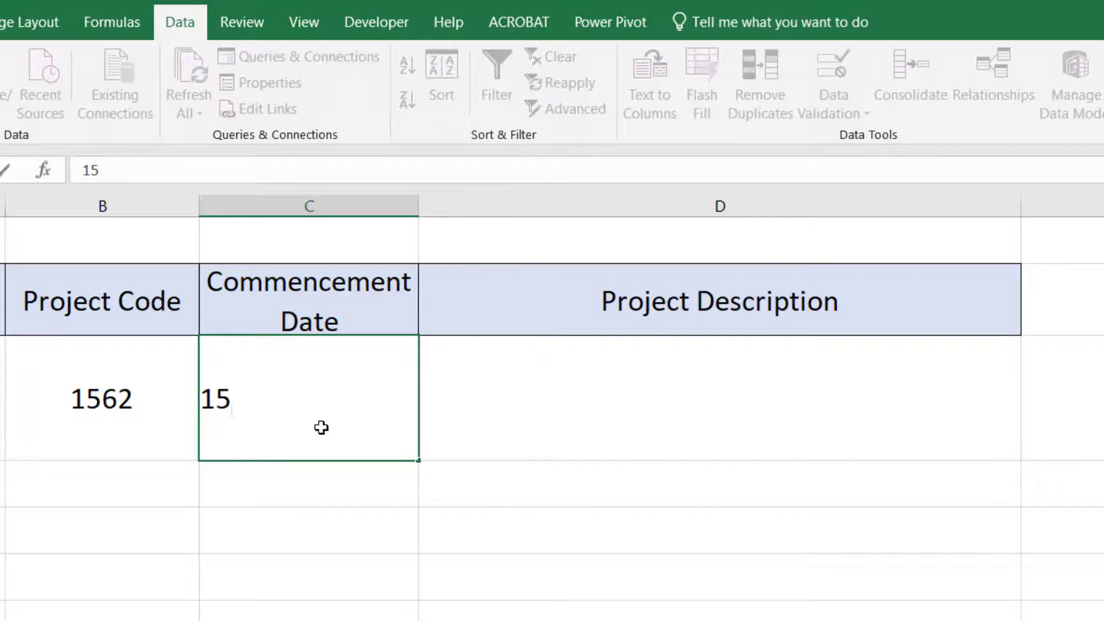
{"action": "type", "text": "/10/2020"}
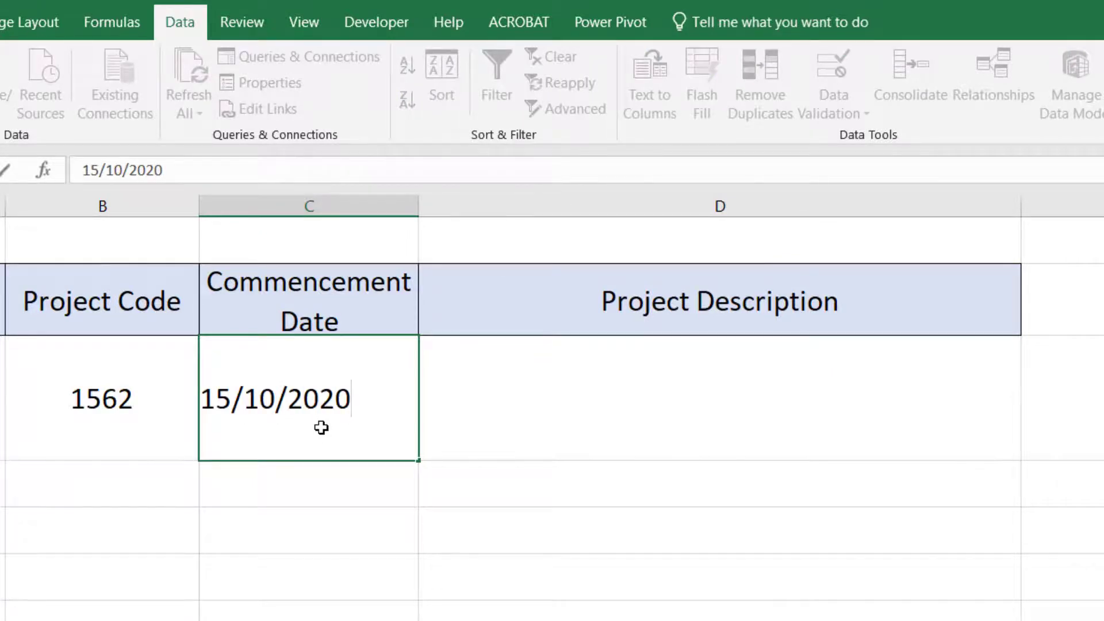
{"action": "key", "text": "Return"}
{"action": "left_click_drag", "start_coordinate": [449, 426], "coordinate": [190, 470]}
{"action": "left_click", "coordinate": [406, 564]}
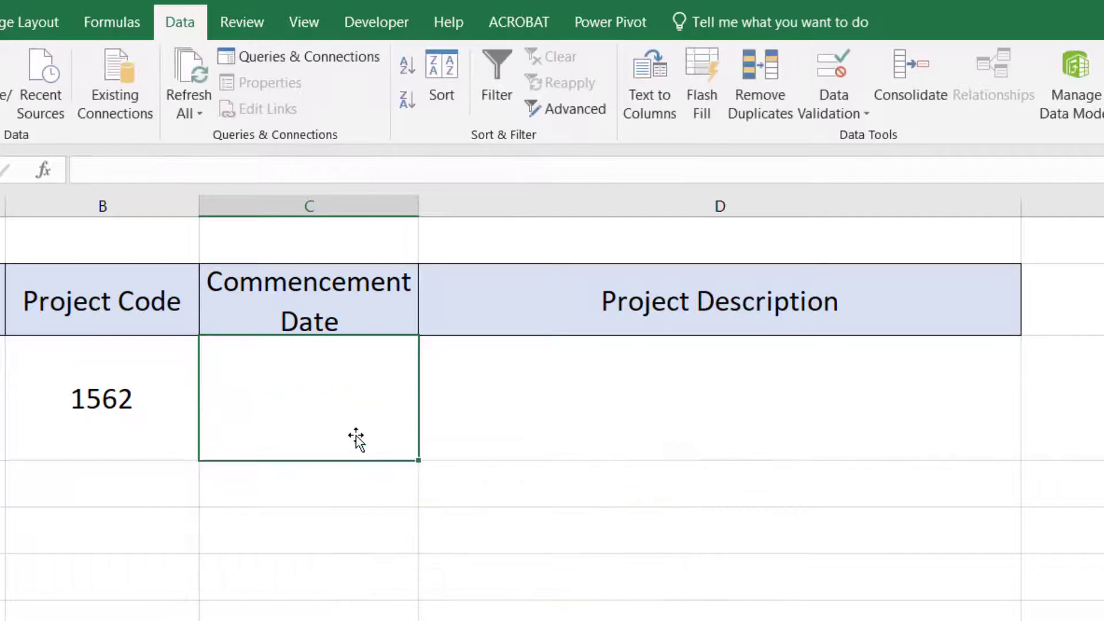
Step: Enter 20/07/2030 as the commencement date in cell C3
{"action": "type", "text": "20/"}
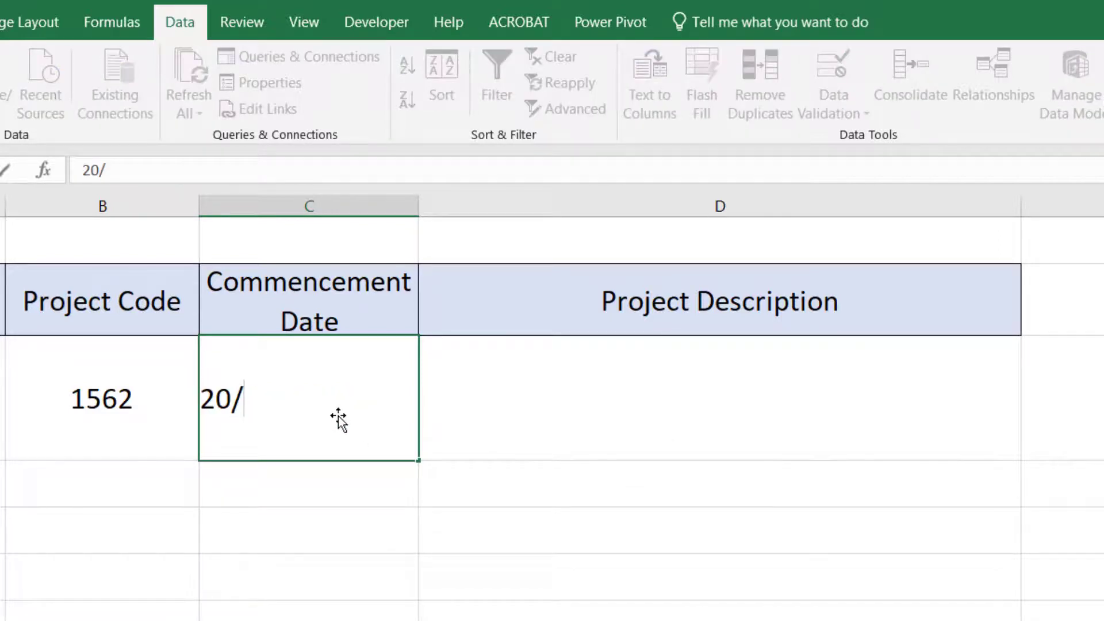
{"action": "type", "text": "07/2030"}
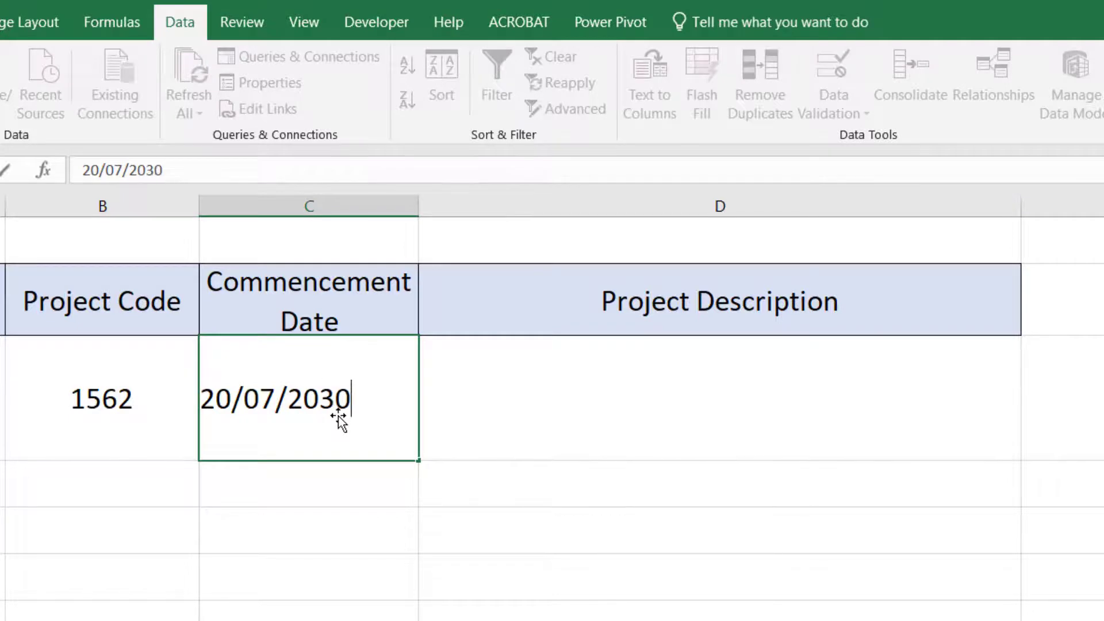
{"action": "key", "text": "Return"}
{"action": "left_click", "coordinate": [338, 415]}
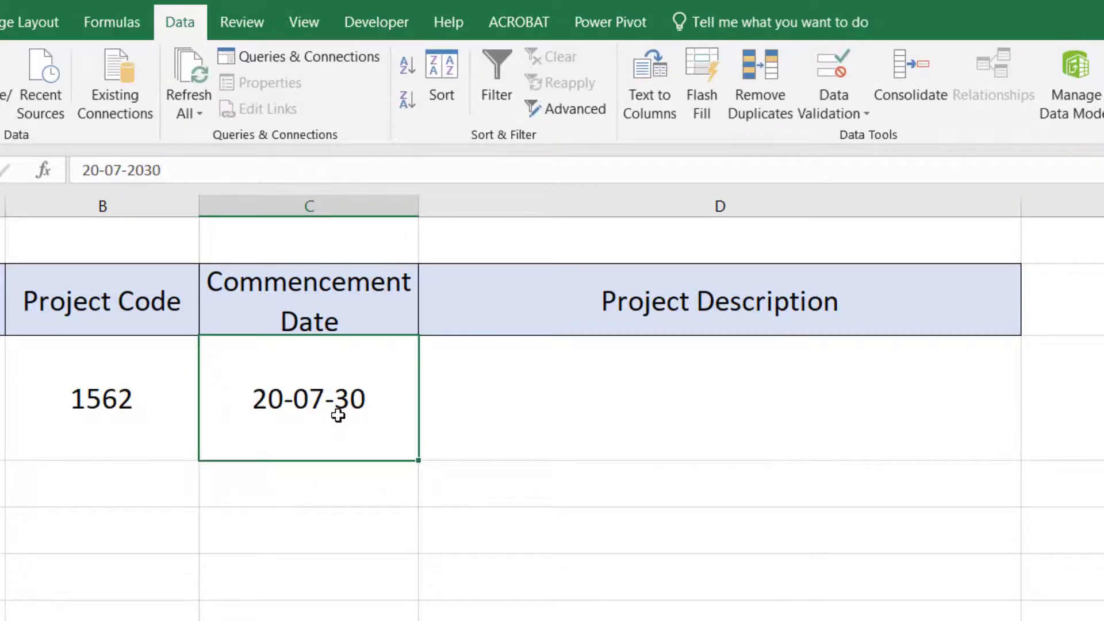
Step: Clear the commencement date in cell C3 and enter 20/7/2022 instead
{"action": "key", "text": "Delete"}
{"action": "type", "text": "20/7/"}
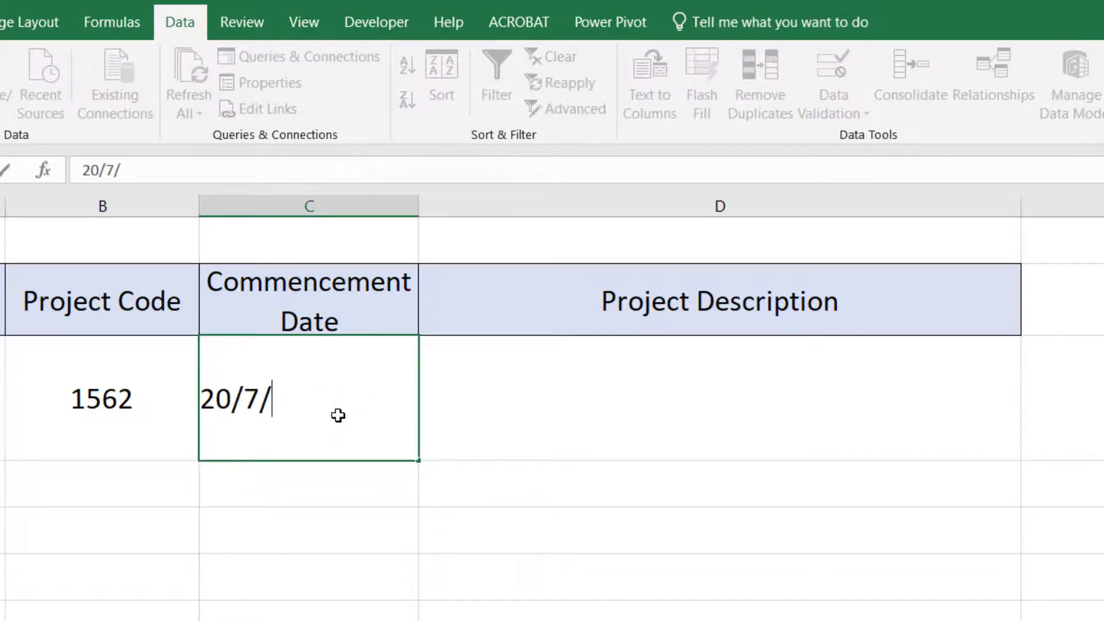
{"action": "type", "text": "2022"}
{"action": "key", "text": "Return"}
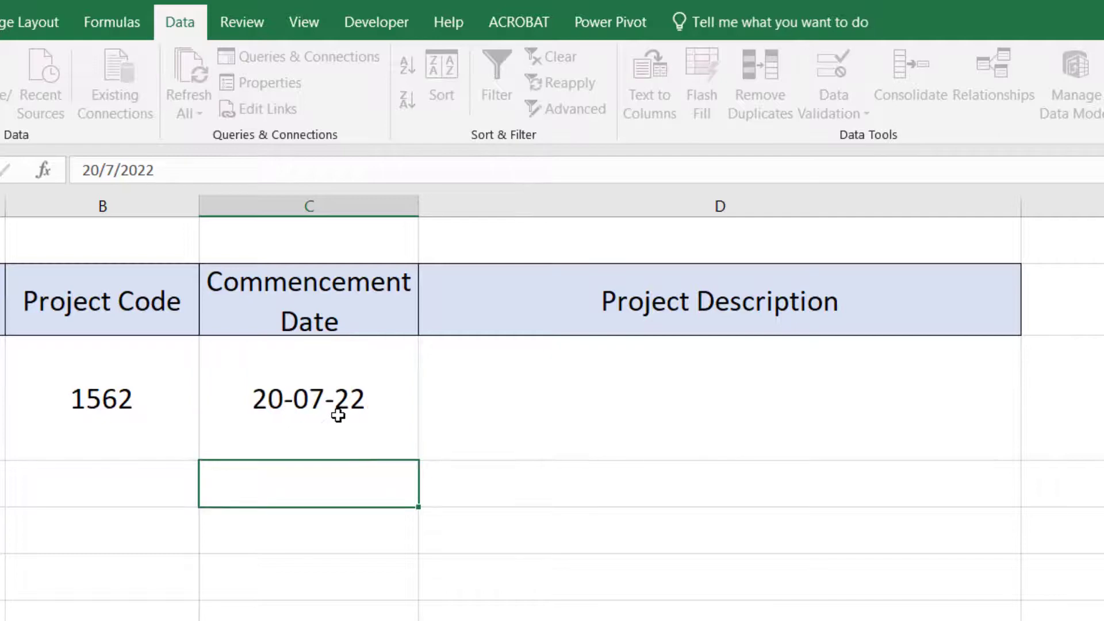
{"action": "left_click", "coordinate": [254, 434]}
Step: Add data validation to cell D3 under Project Description, allowing only a text length greater than 10
{"action": "left_click", "coordinate": [530, 412]}
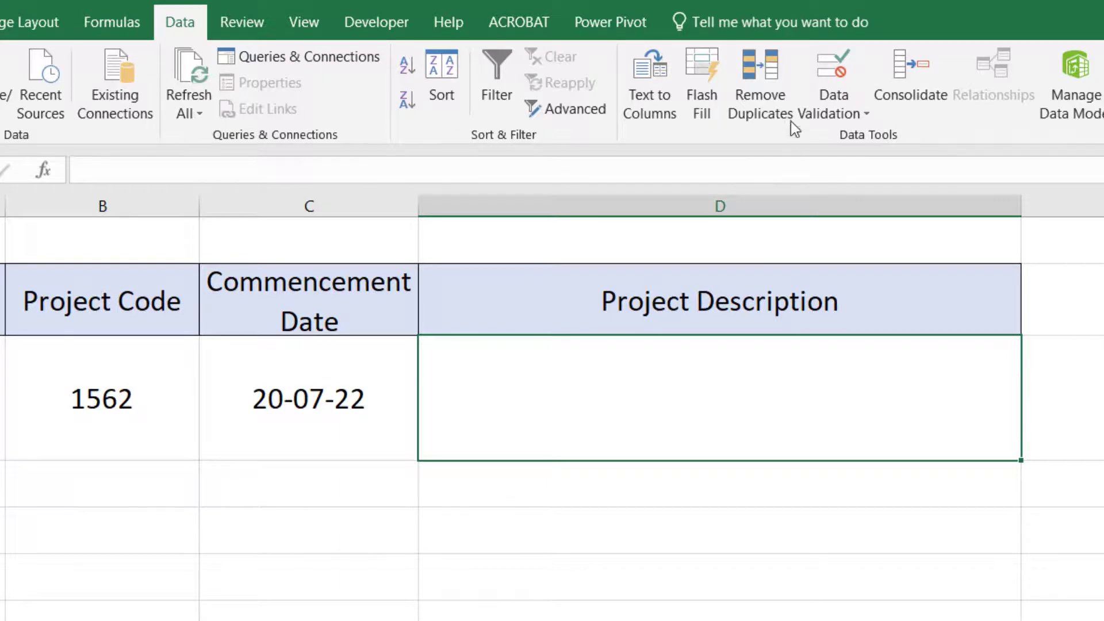
{"action": "left_click", "coordinate": [843, 77]}
{"action": "left_click", "coordinate": [400, 350]}
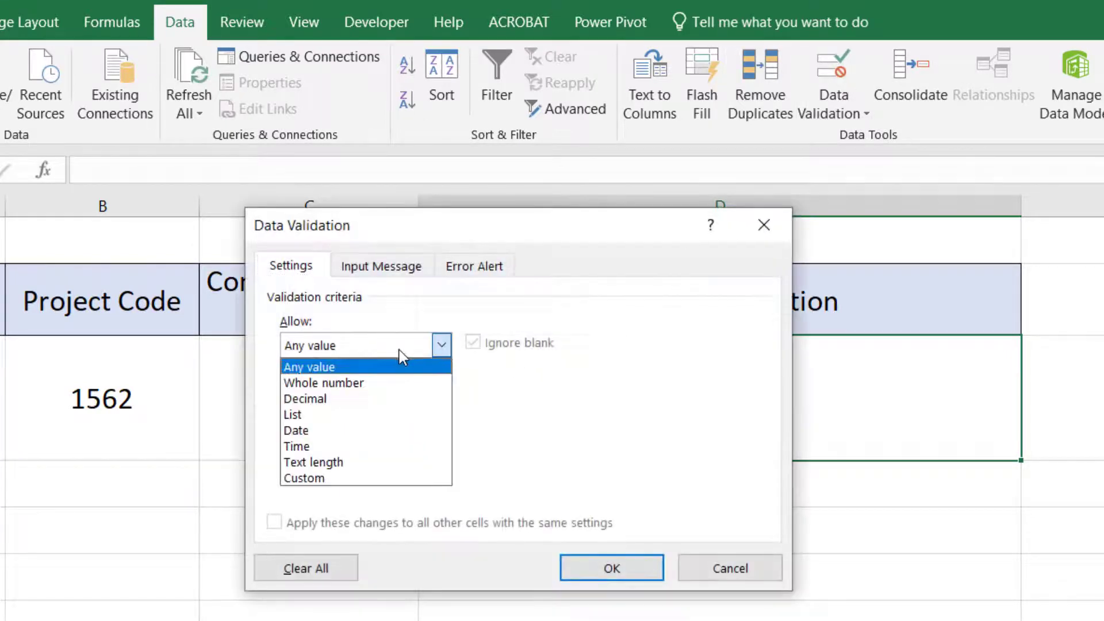
{"action": "left_click", "coordinate": [346, 462]}
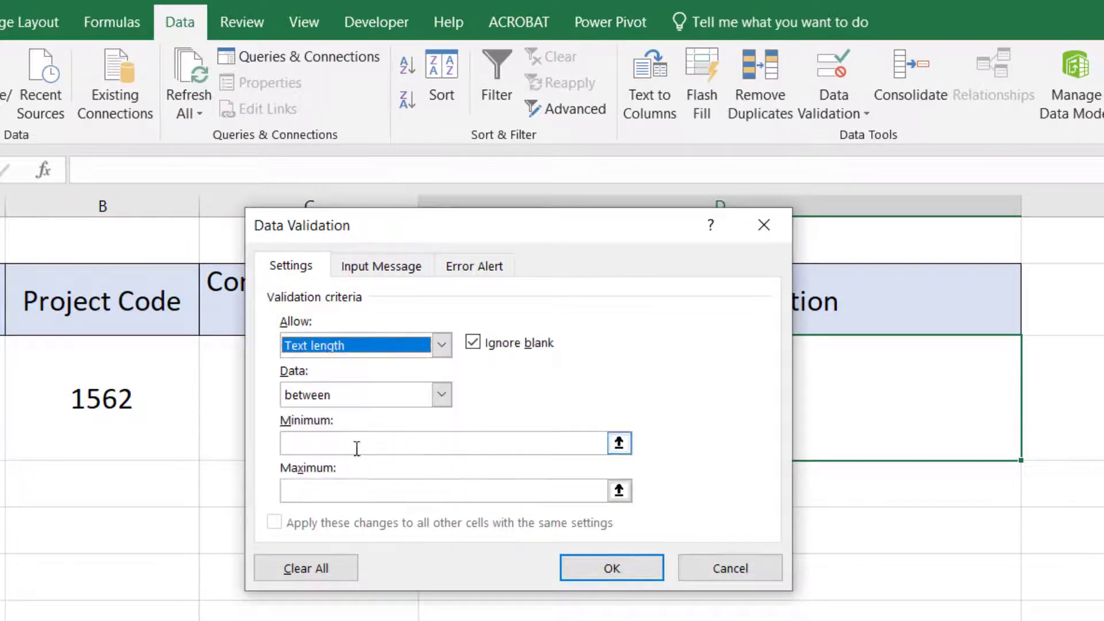
{"action": "left_click", "coordinate": [346, 402]}
{"action": "left_click", "coordinate": [348, 481]}
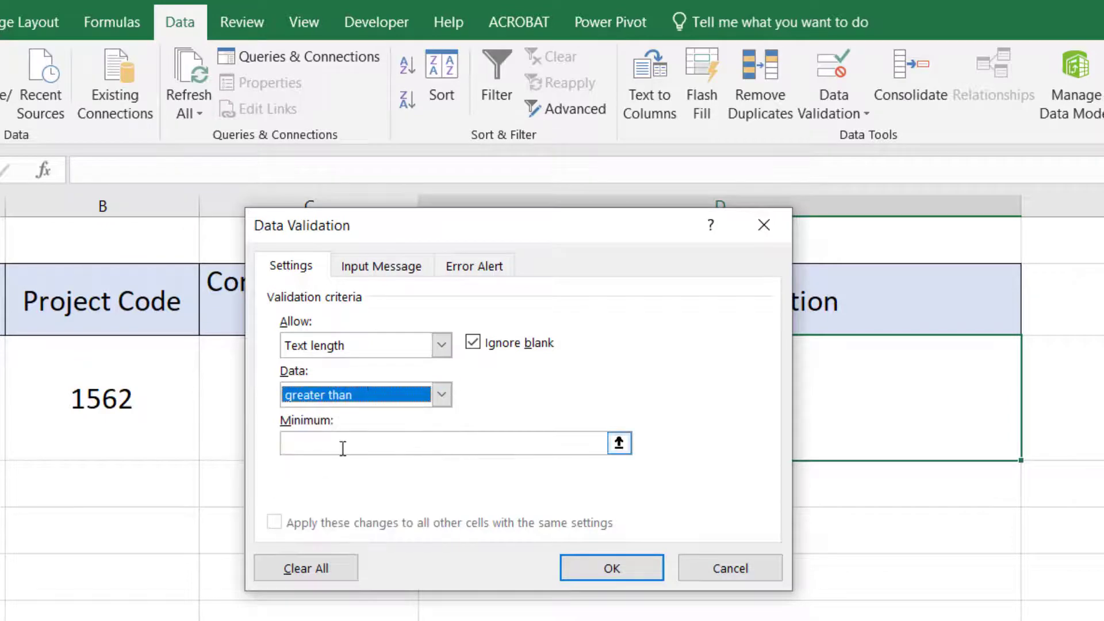
{"action": "left_click", "coordinate": [340, 443]}
{"action": "type", "text": "10"}
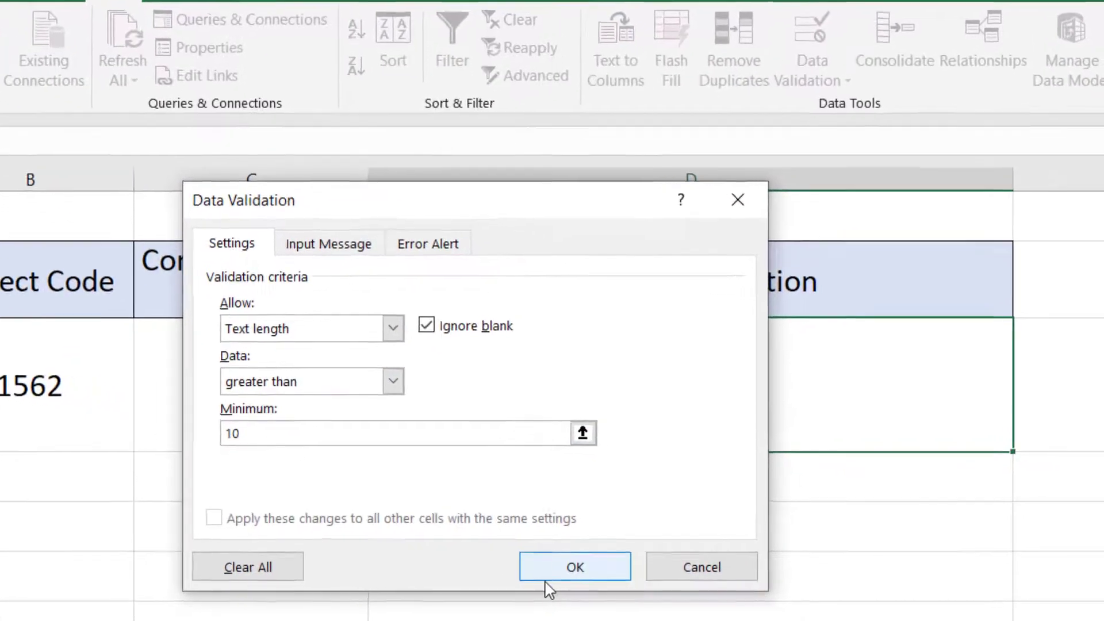
{"action": "left_click", "coordinate": [596, 575]}
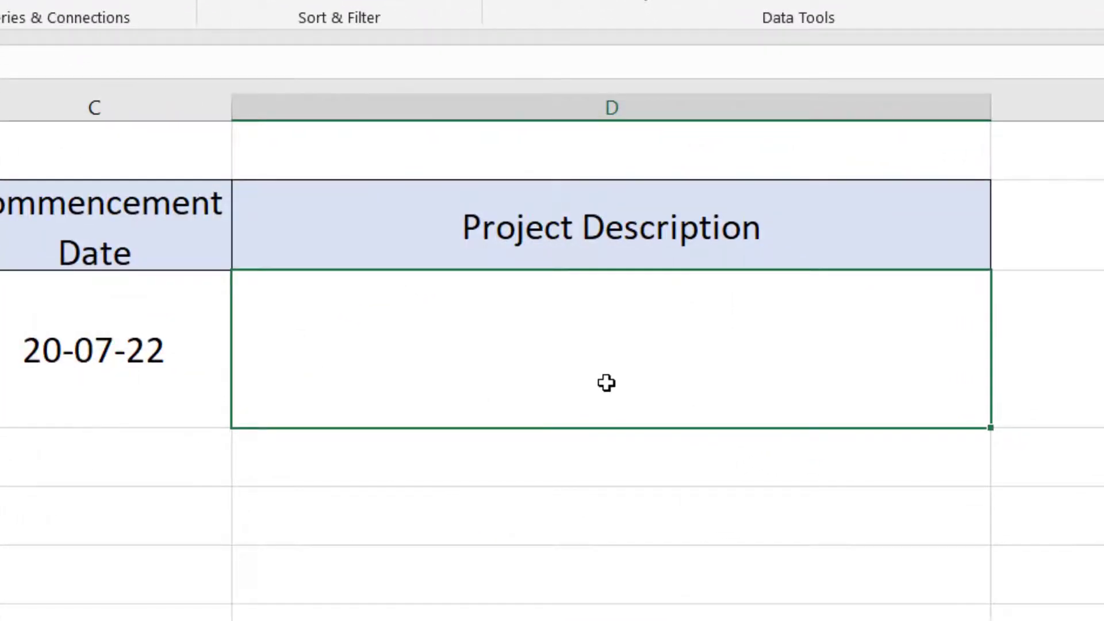
Step: Test the text length rule by entering "Good" in cell D3, and cancel the entry
{"action": "type", "text": "Good"}
{"action": "key", "text": "Return"}
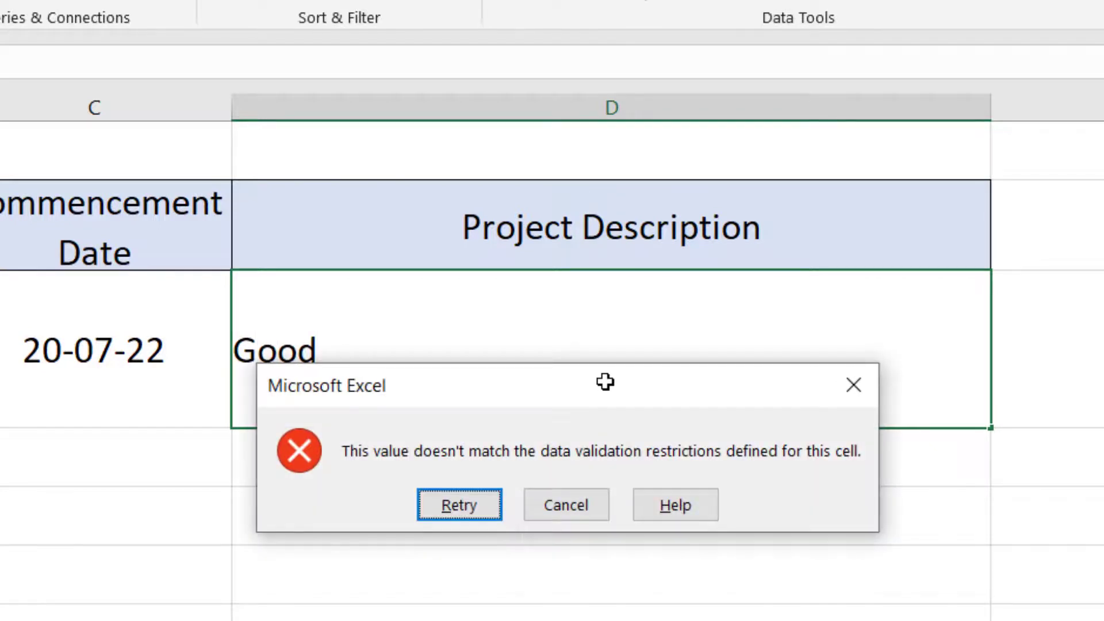
{"action": "key", "text": "Escape"}
Step: Enter "Project is an infrastructure project with 20 KM of drainage network" as the project description in cell D3
{"action": "type", "text": "Proje"}
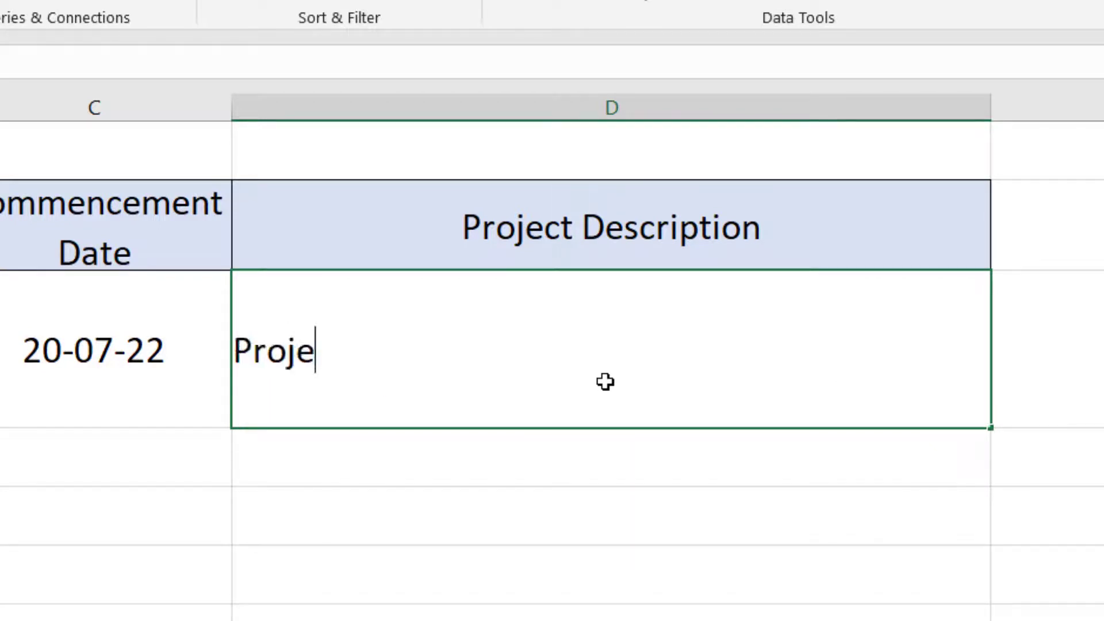
{"action": "type", "text": "ct i  an"}
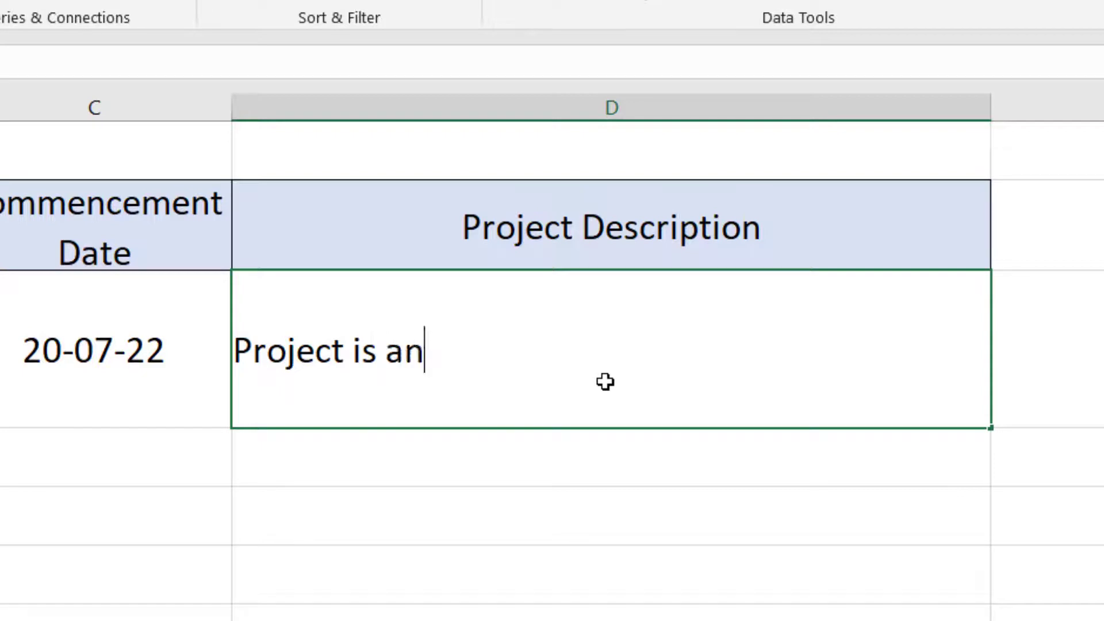
{"action": "type", "text": " infrast"}
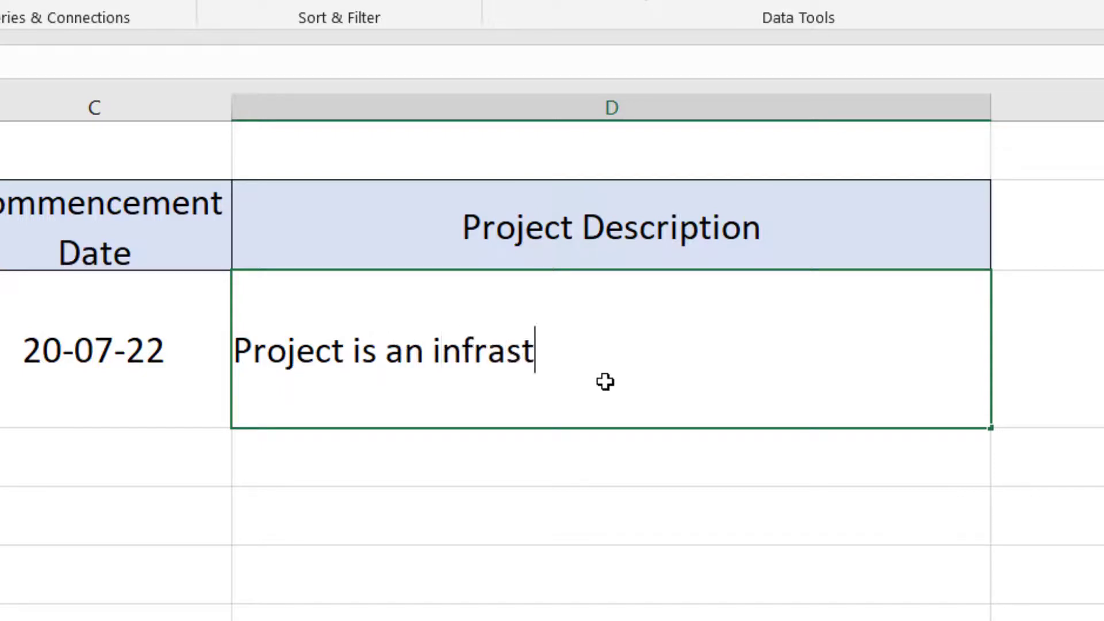
{"action": "type", "text": "ructure pro"}
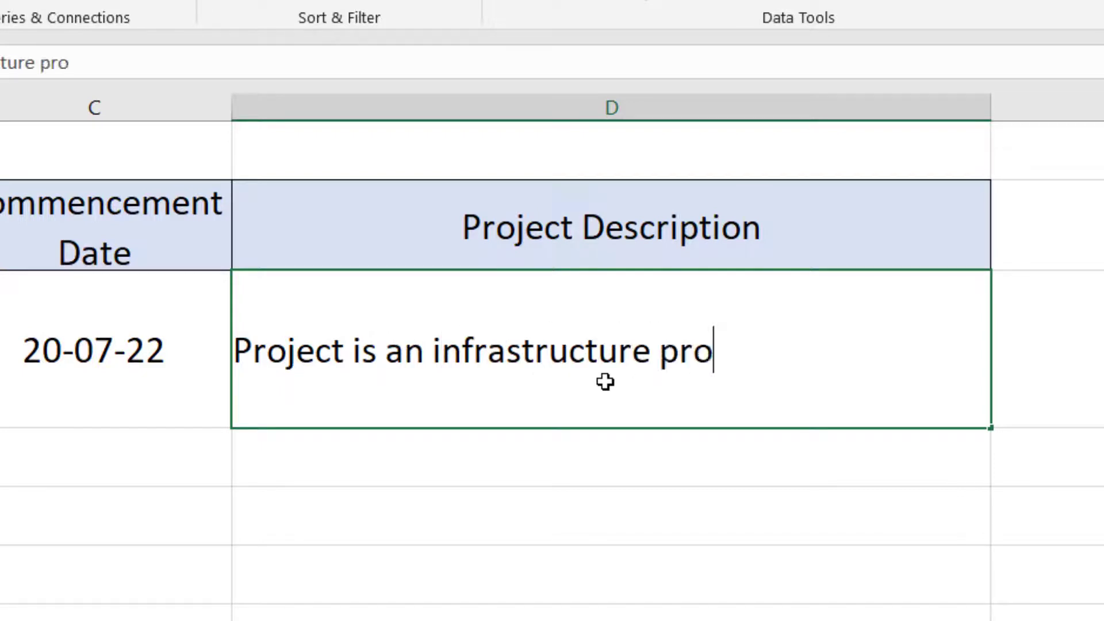
{"action": "type", "text": "ject with "}
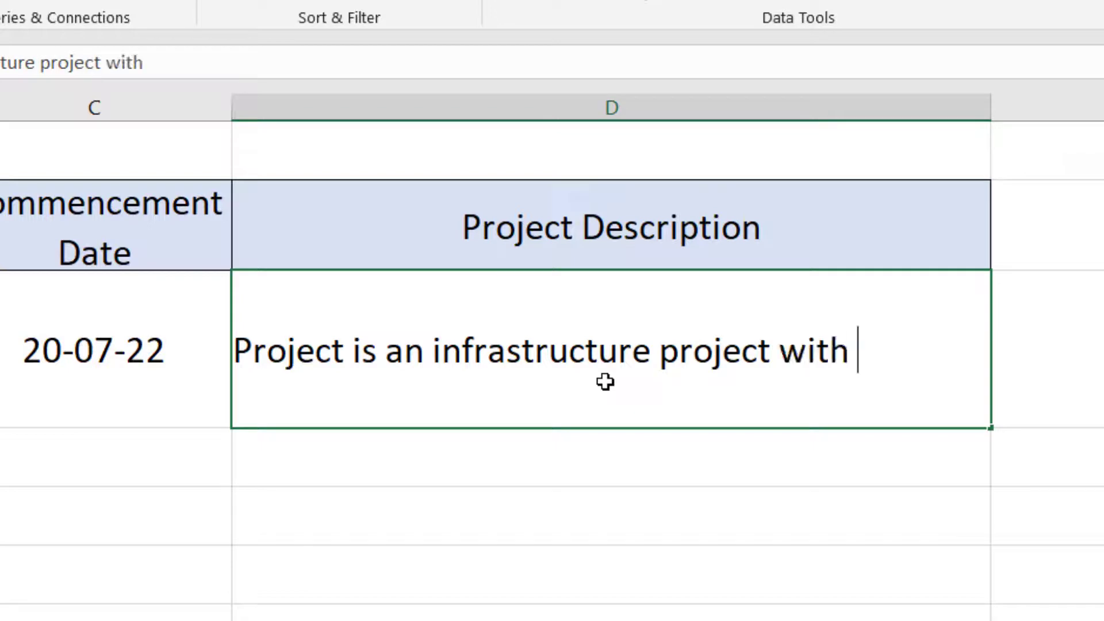
{"action": "type", "text": "20 KM of "}
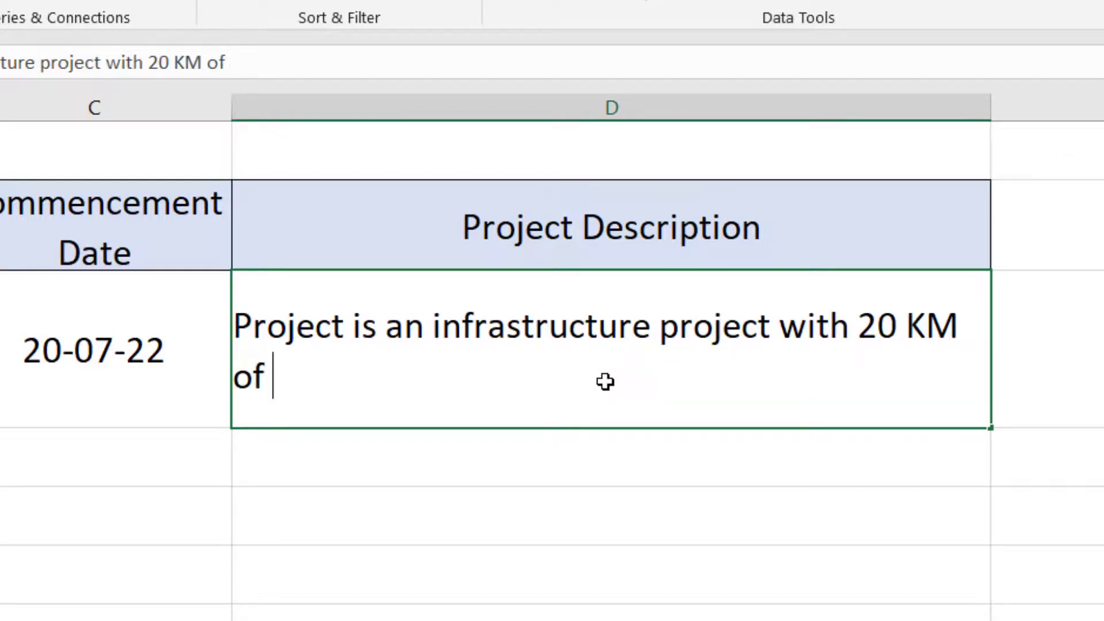
{"action": "type", "text": "drain"}
{"action": "key", "text": "BackSpace"}
{"action": "type", "text": "age ne"}
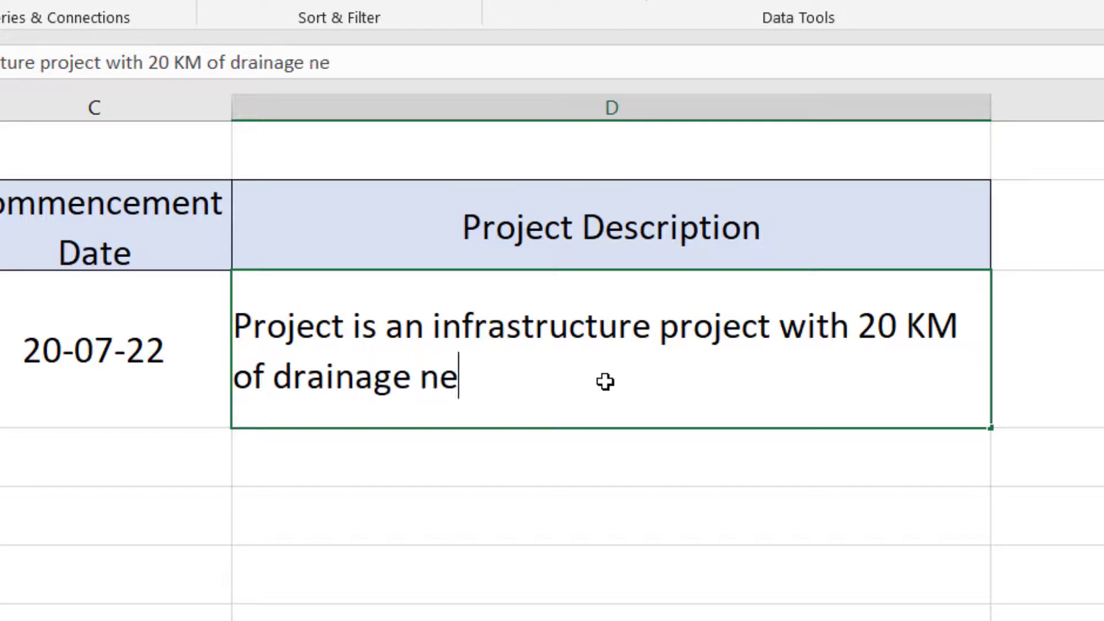
{"action": "type", "text": "twork"}
{"action": "key", "text": "Return"}
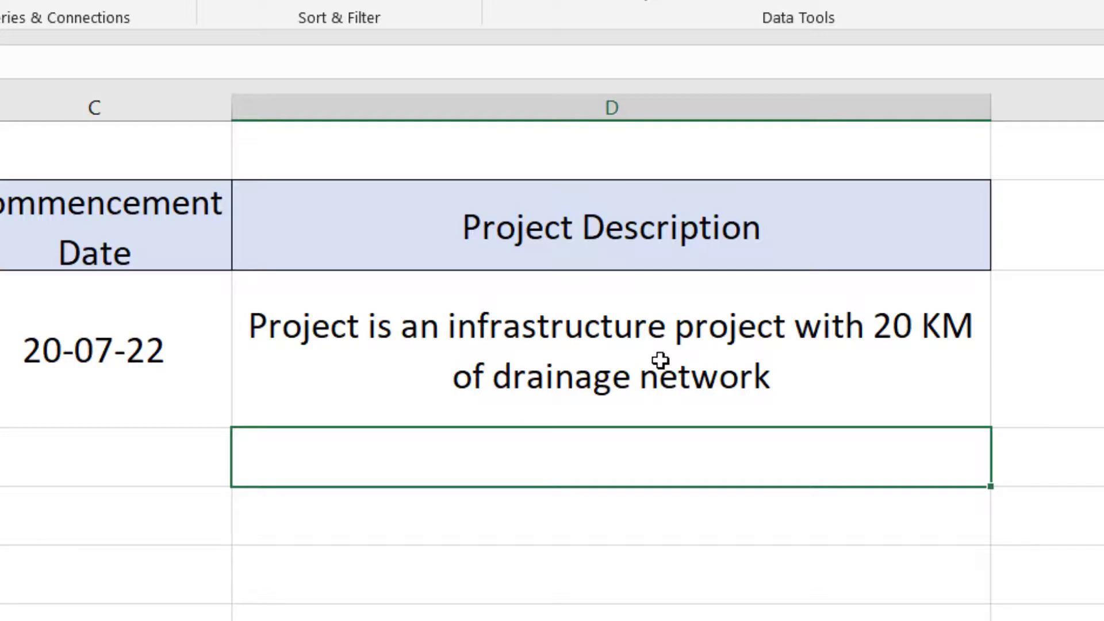
{"action": "left_click", "coordinate": [70, 268]}
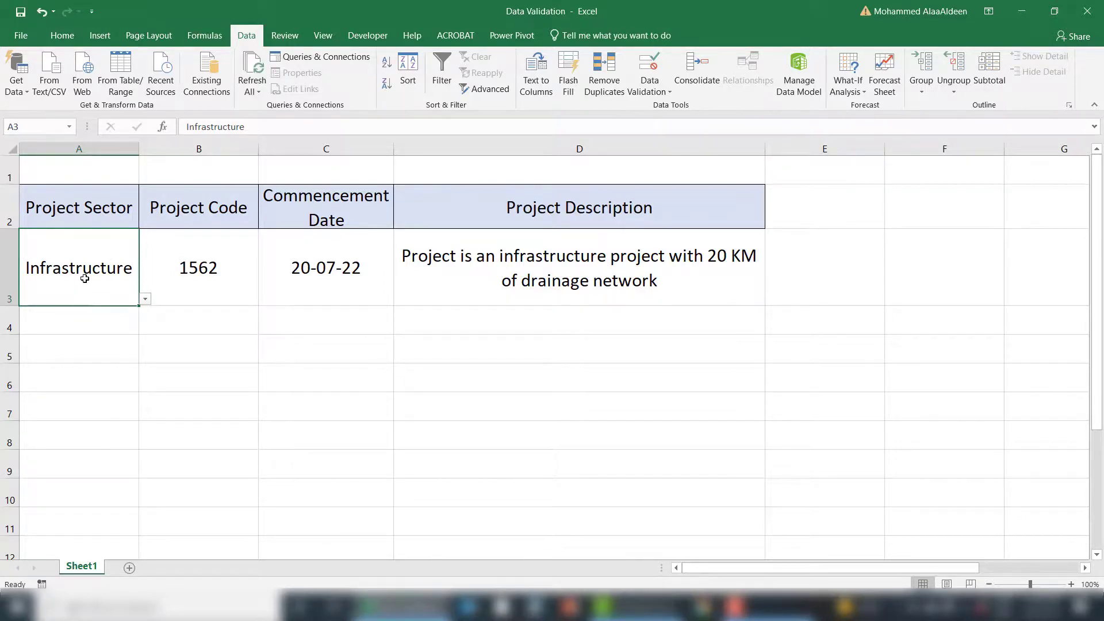
Step: Copy the project entry in A3:D3 and paste only its validation into rows 4 to 10 using Paste Special
{"action": "left_click_drag", "start_coordinate": [81, 278], "coordinate": [567, 291]}
{"action": "key", "text": "ctrl+c"}
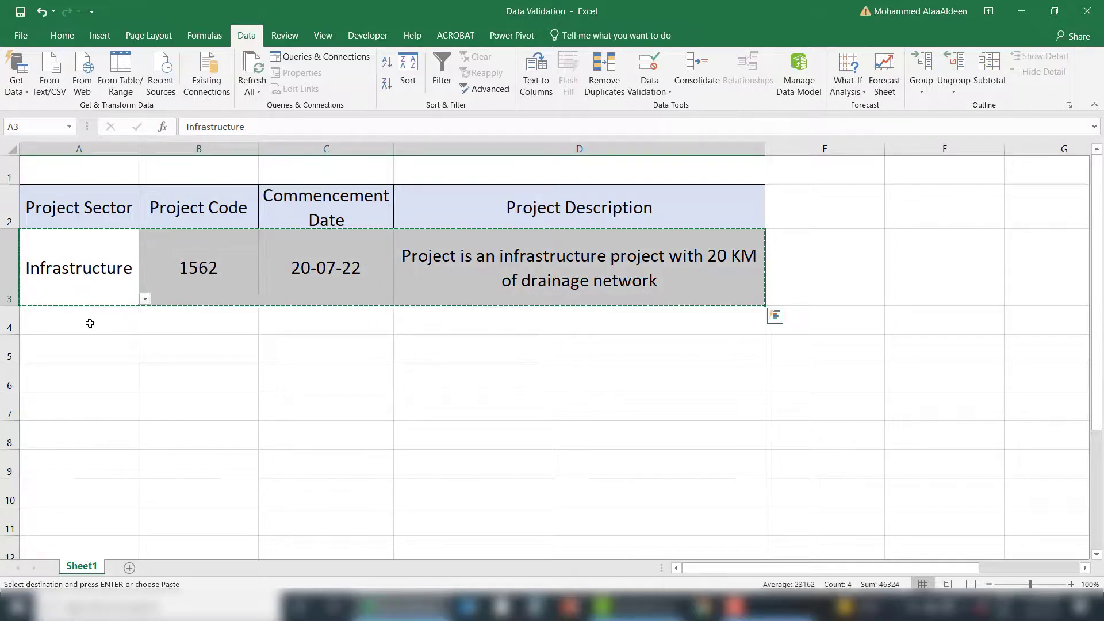
{"action": "left_click_drag", "start_coordinate": [81, 321], "coordinate": [47, 493]}
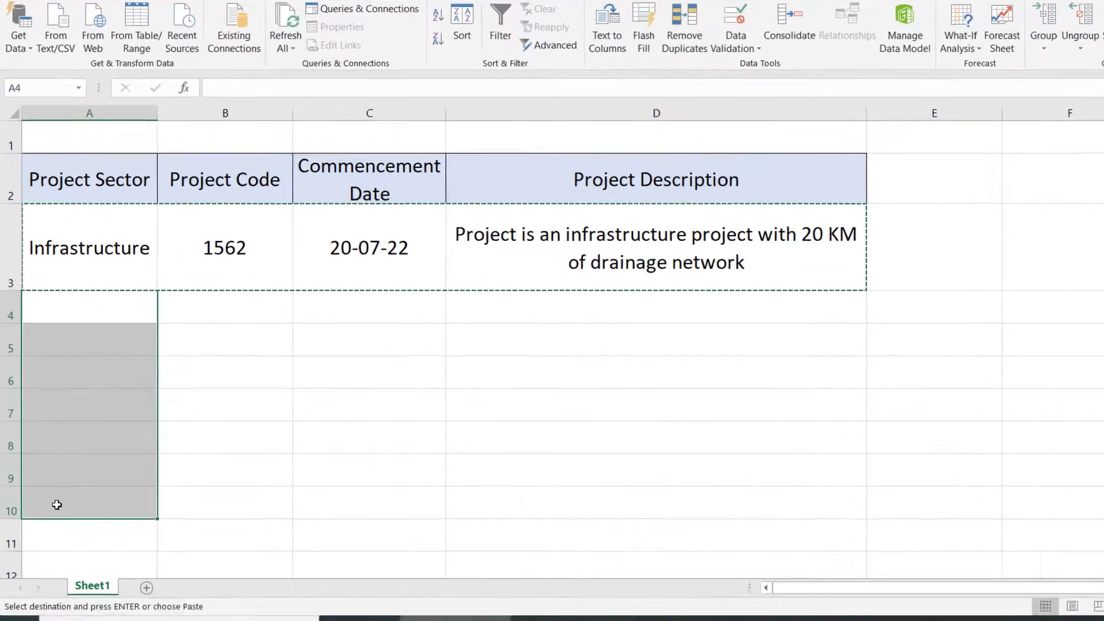
{"action": "right_click", "coordinate": [49, 494]}
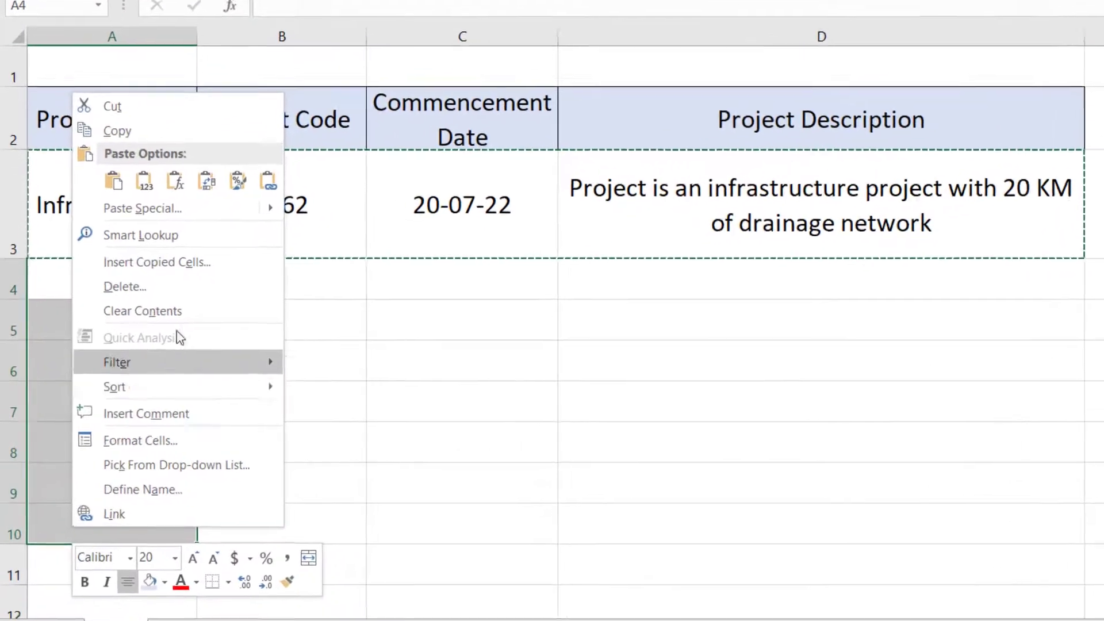
{"action": "left_click", "coordinate": [128, 228]}
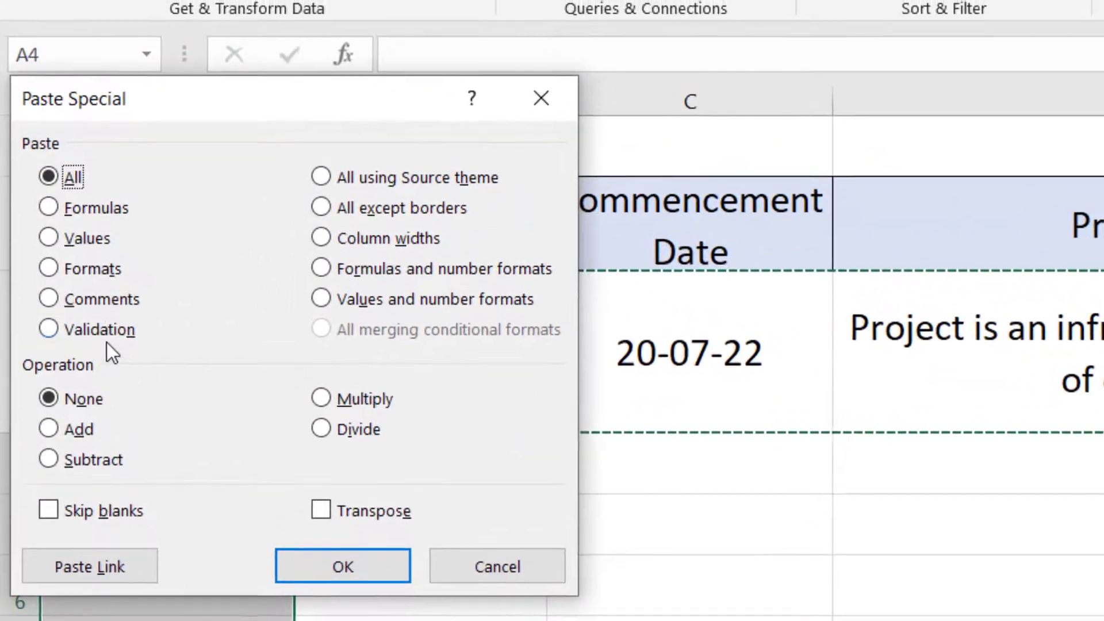
{"action": "left_click", "coordinate": [72, 172]}
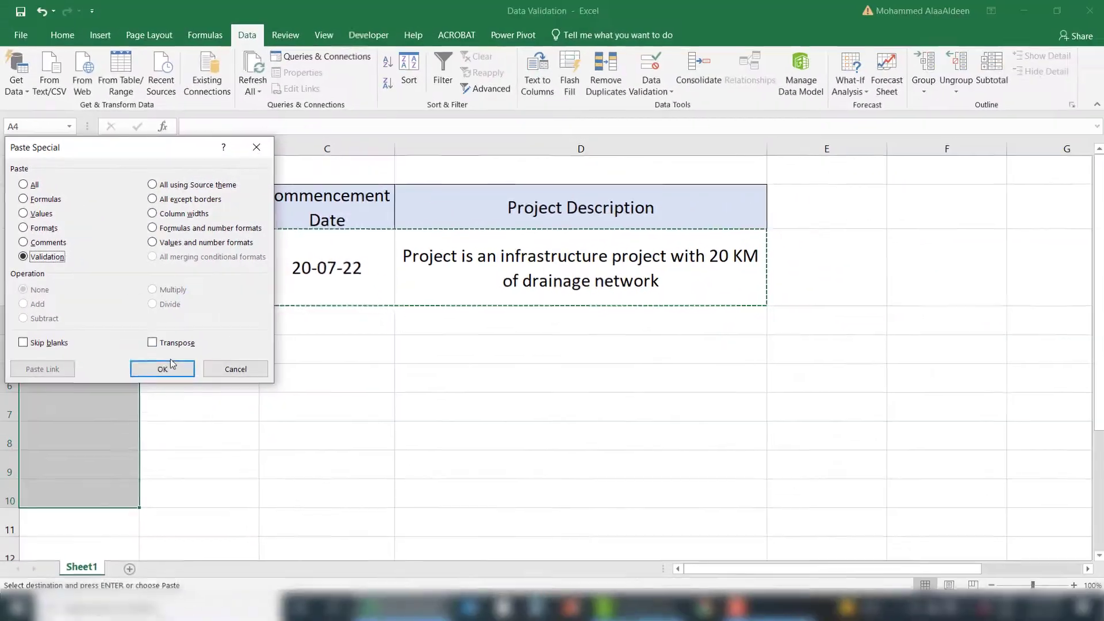
{"action": "left_click", "coordinate": [265, 481]}
Step: Check cells C5 and D6 in the new rows, and select A4:A10 under Project Sector
{"action": "left_click", "coordinate": [210, 377]}
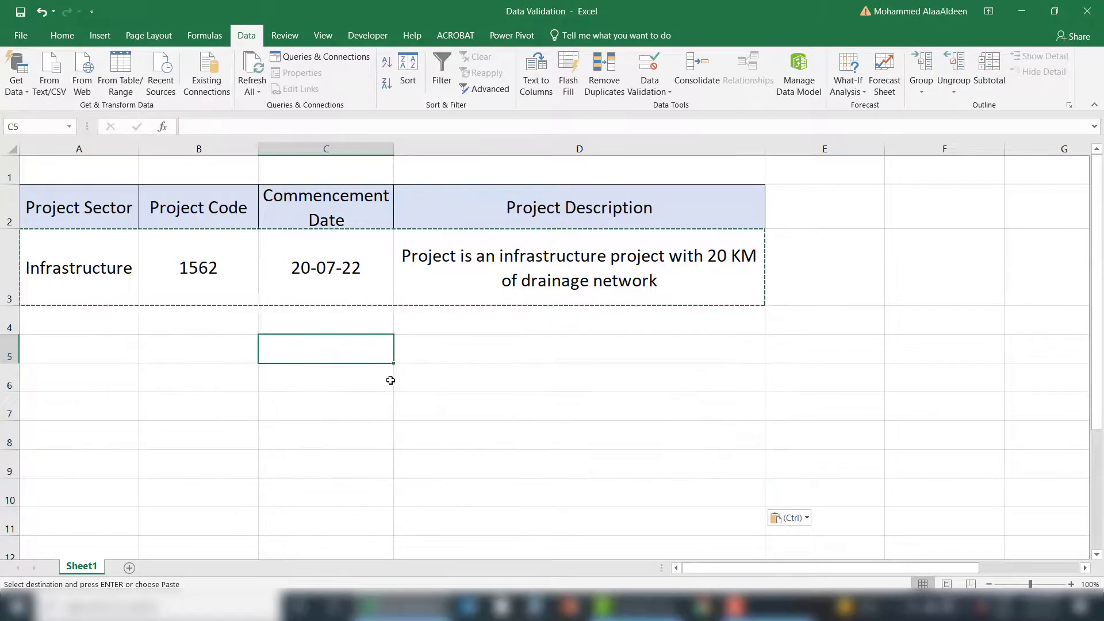
{"action": "left_click", "coordinate": [474, 376]}
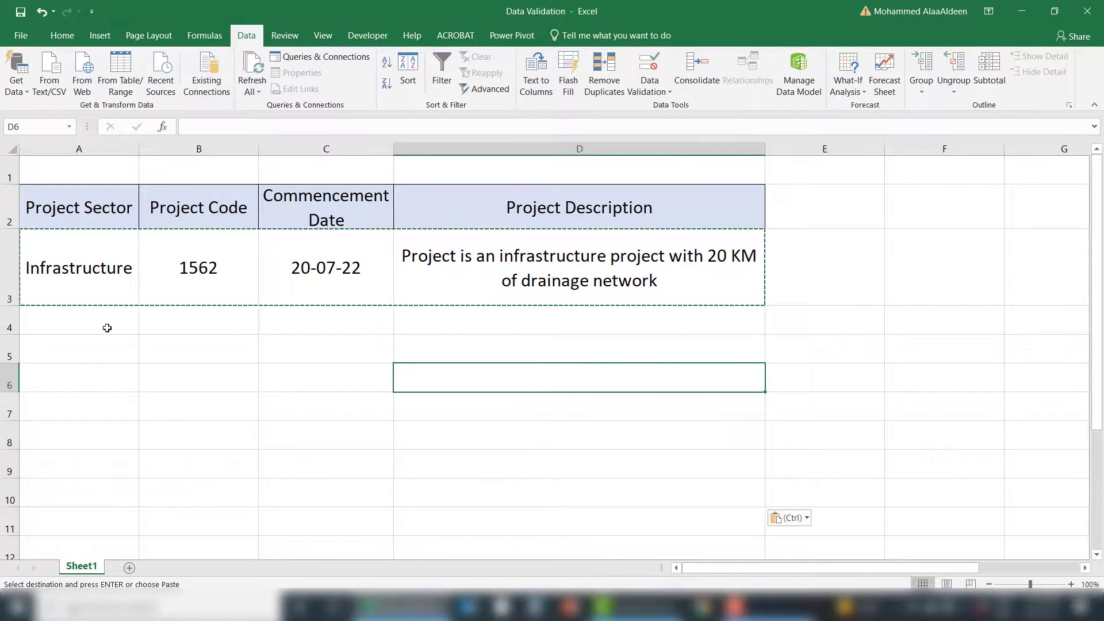
{"action": "left_click_drag", "start_coordinate": [106, 327], "coordinate": [71, 491]}
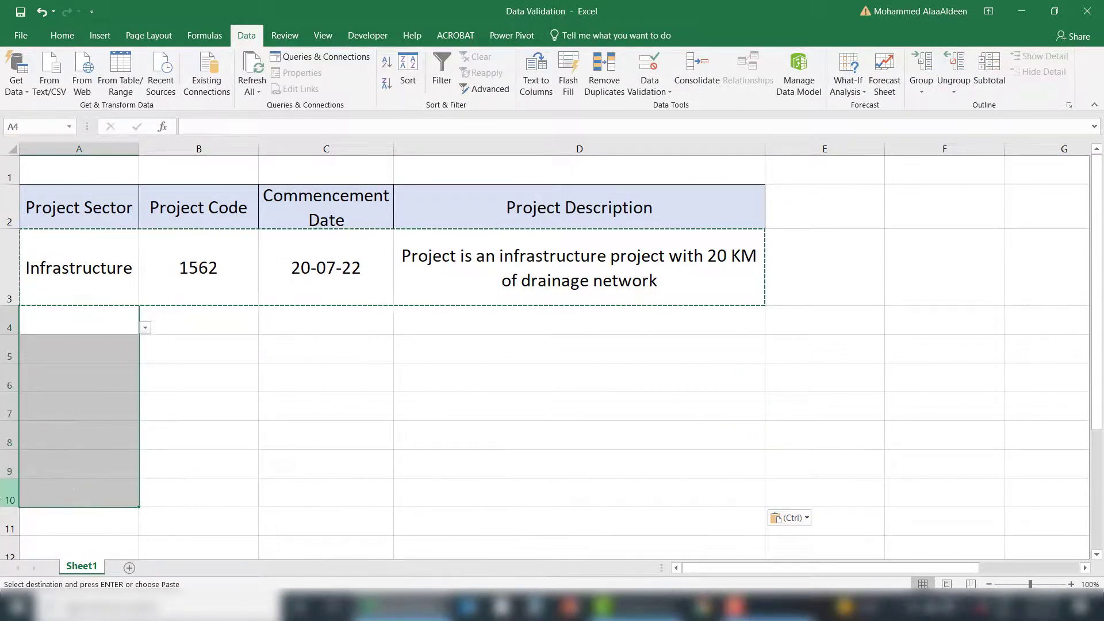